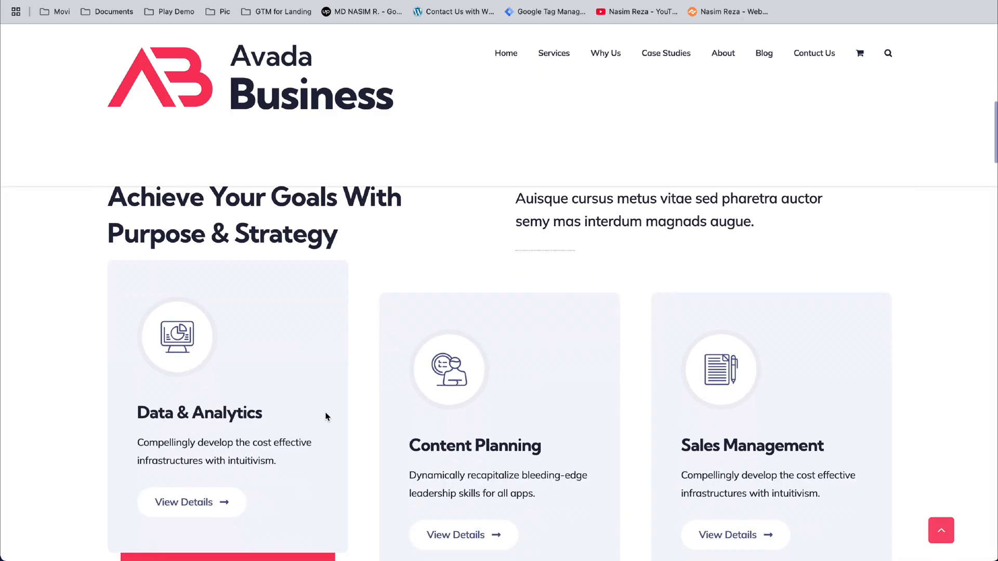
# Examine the Contact Me form on the website's Contact Us page, including its required fields and submit option
pyautogui.scroll(10, 326, 417)
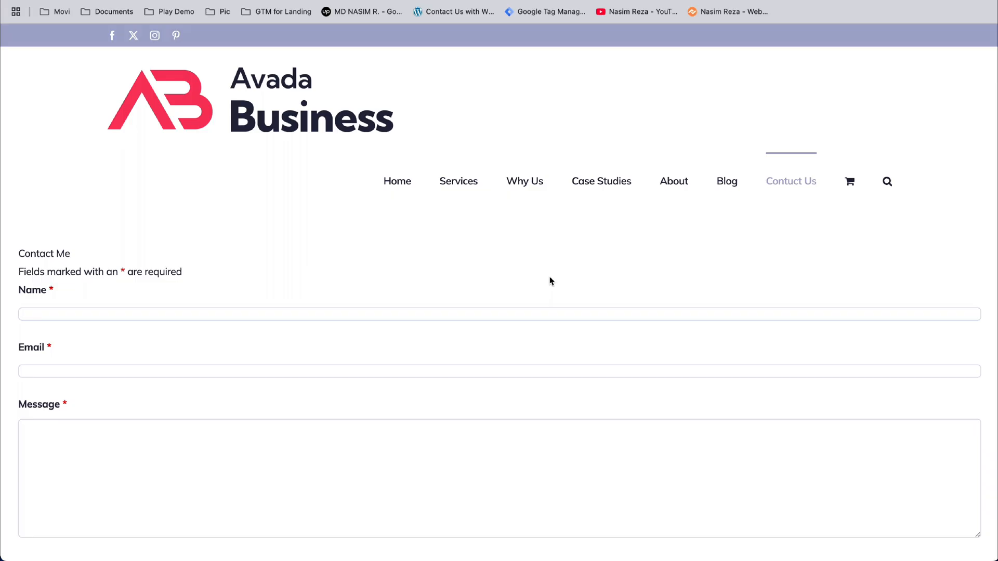
pyautogui.scroll(-2, 549, 278)
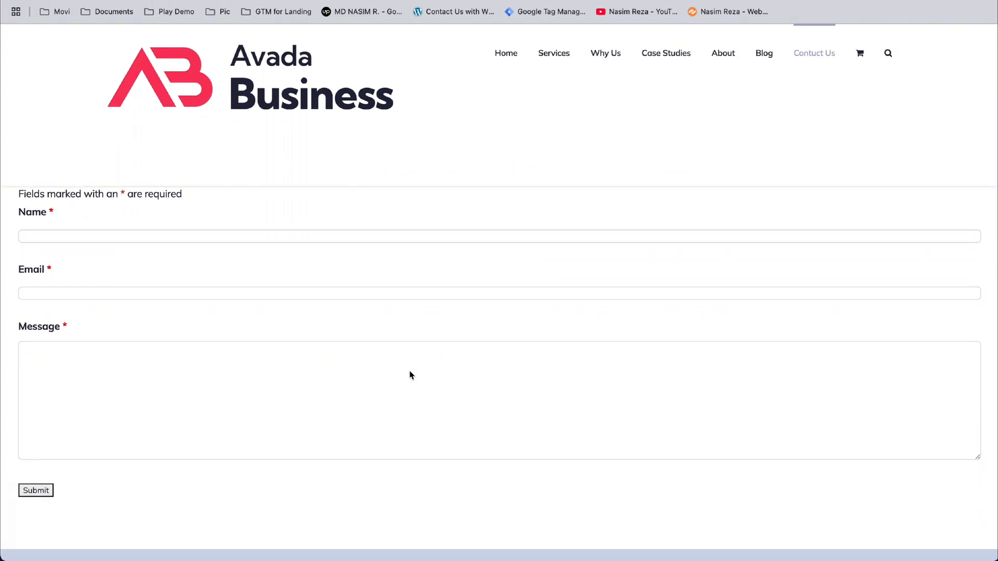
pyautogui.scroll(2, 411, 375)
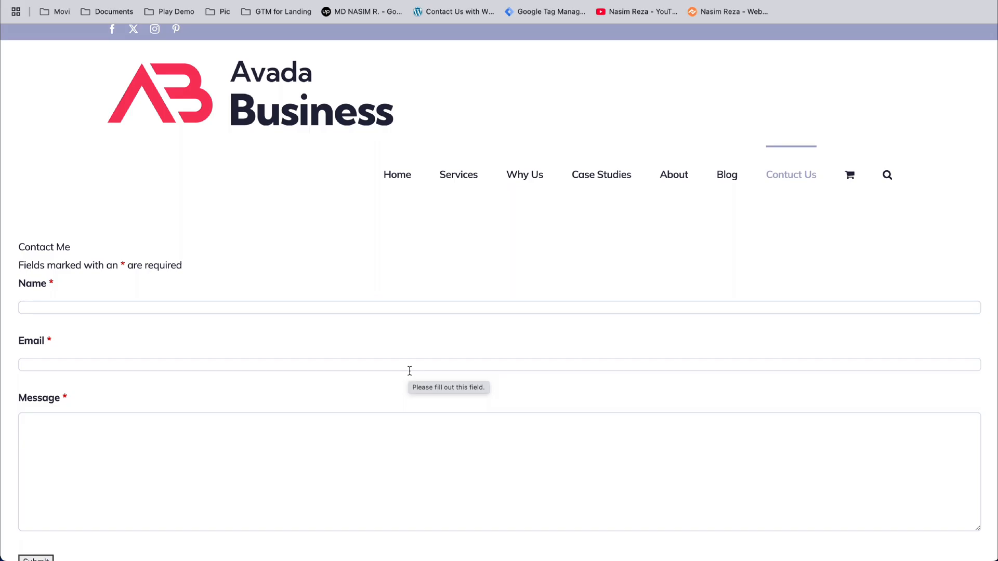
pyautogui.scroll(-2, 410, 370)
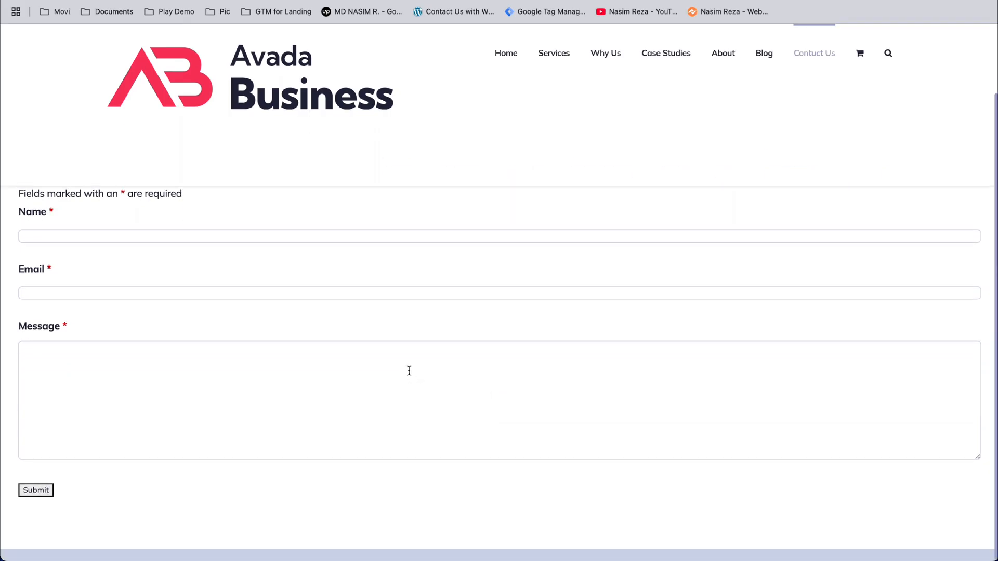
pyautogui.scroll(2, 409, 371)
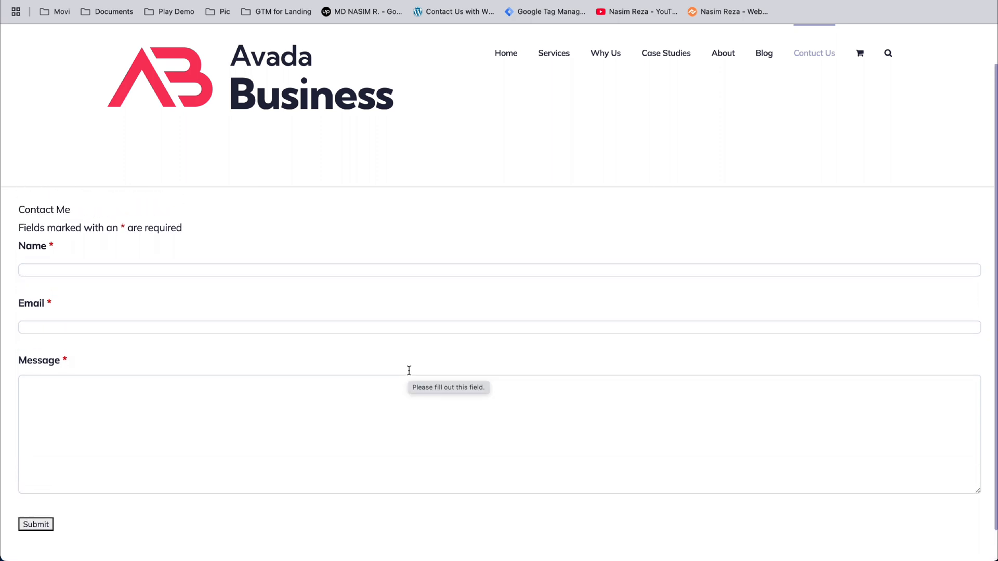
pyautogui.scroll(-1, 409, 370)
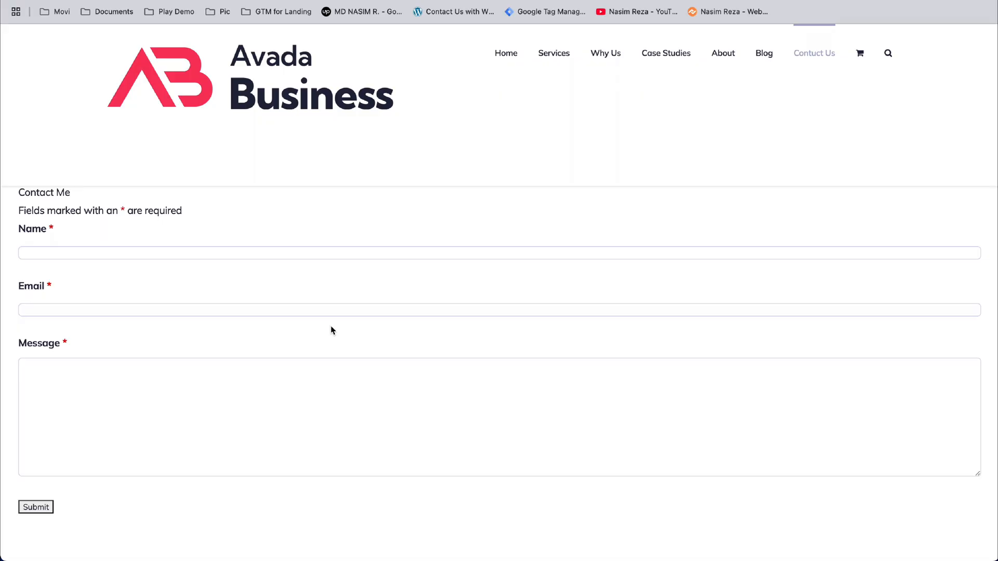
pyautogui.scroll(1, 333, 331)
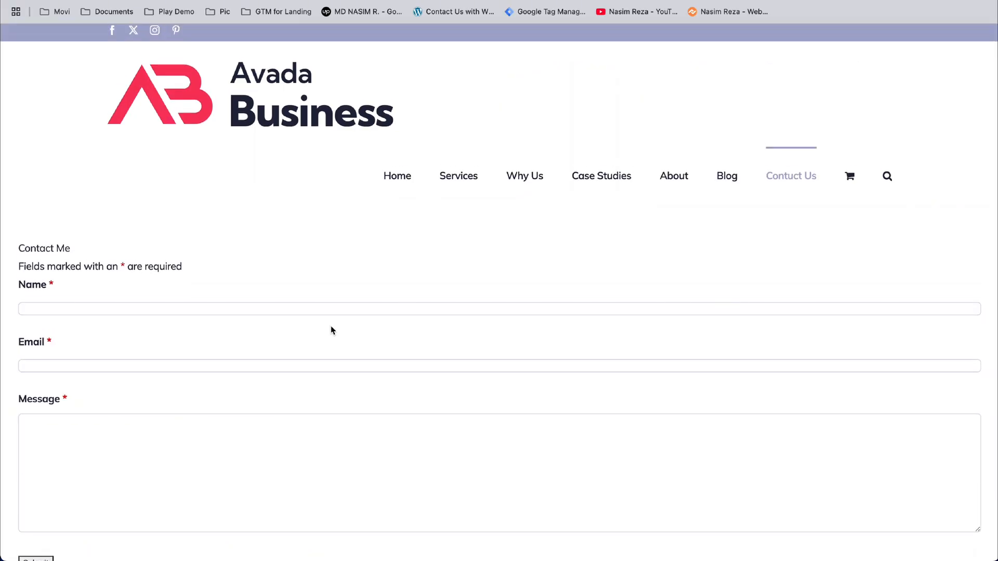
pyautogui.scroll(-1, 333, 330)
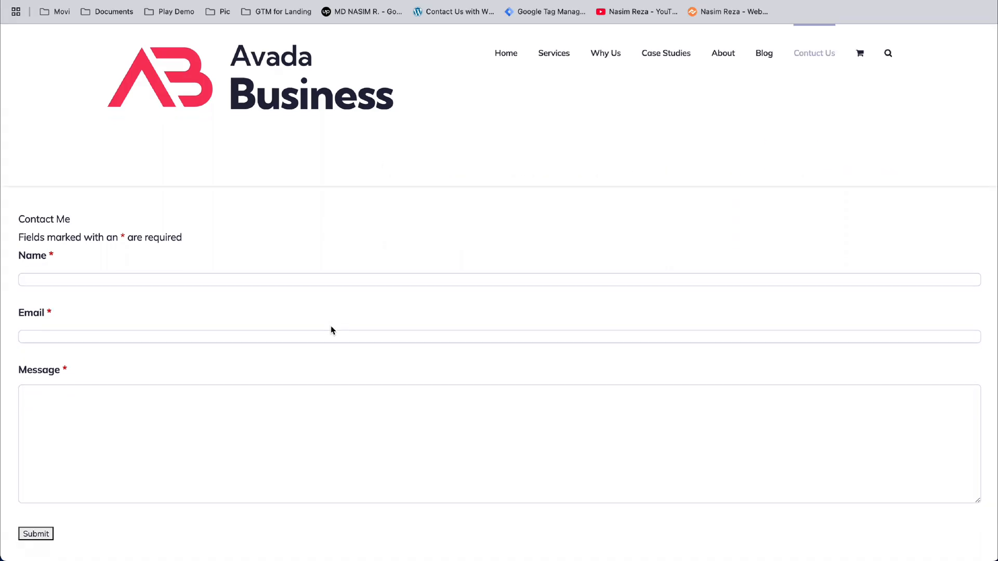
# Switch to Google Tag Manager, copy the container's installation snippet for the page head, and close the installation instructions
pyautogui.click(203, 1)
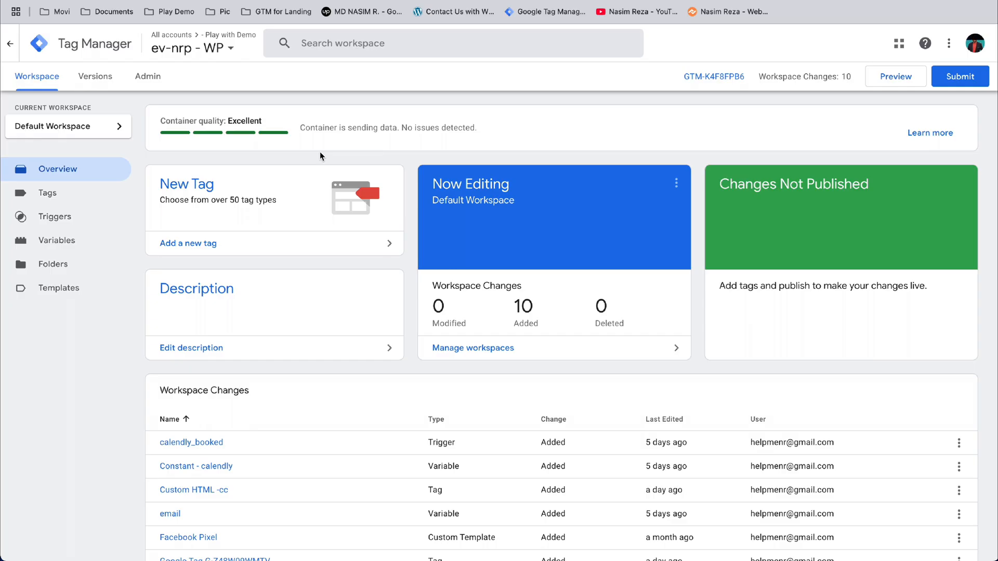
pyautogui.click(716, 78)
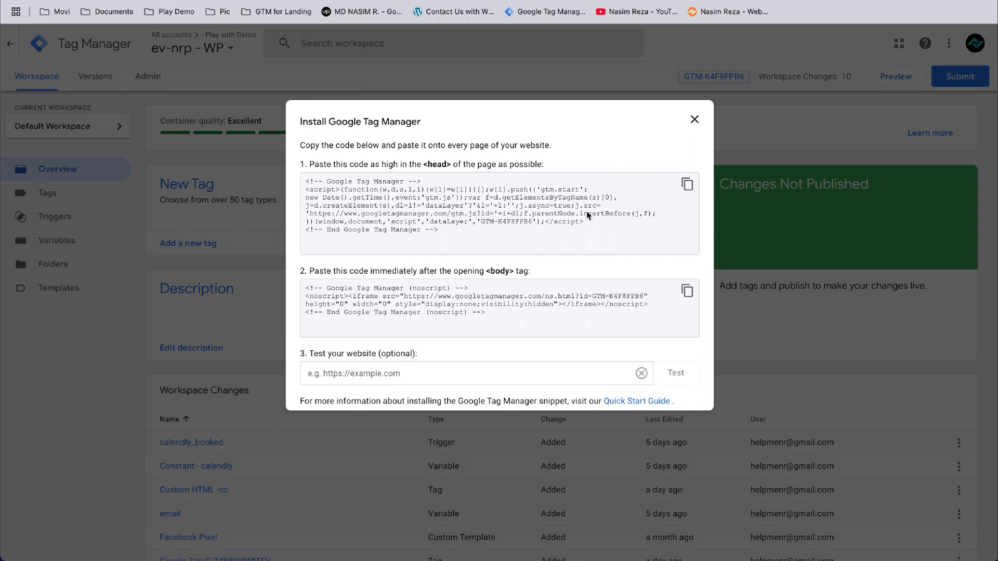
pyautogui.click(688, 184)
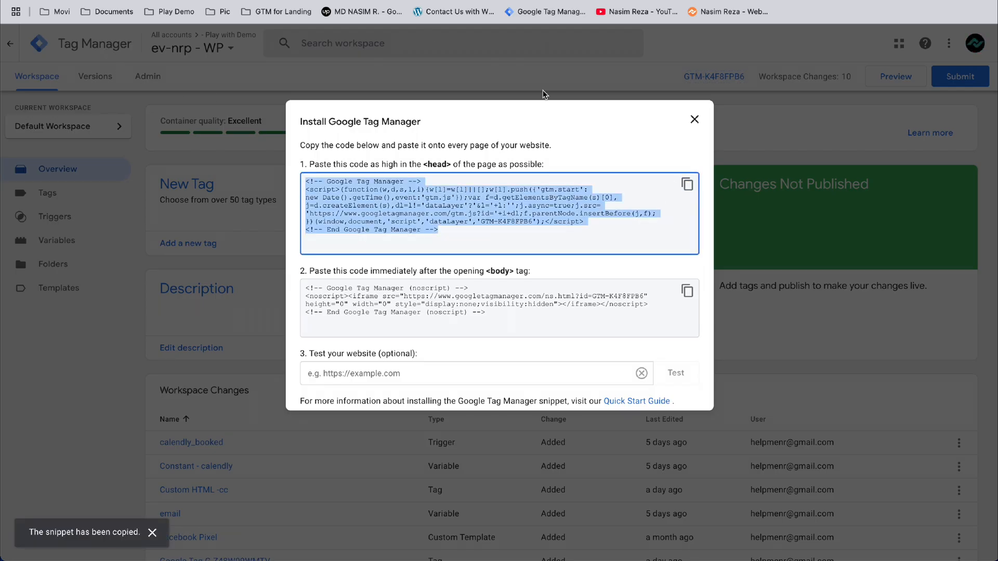
pyautogui.click(687, 185)
pyautogui.moveTo(423, 165); pyautogui.dragTo(460, 165)
pyautogui.click(506, 167)
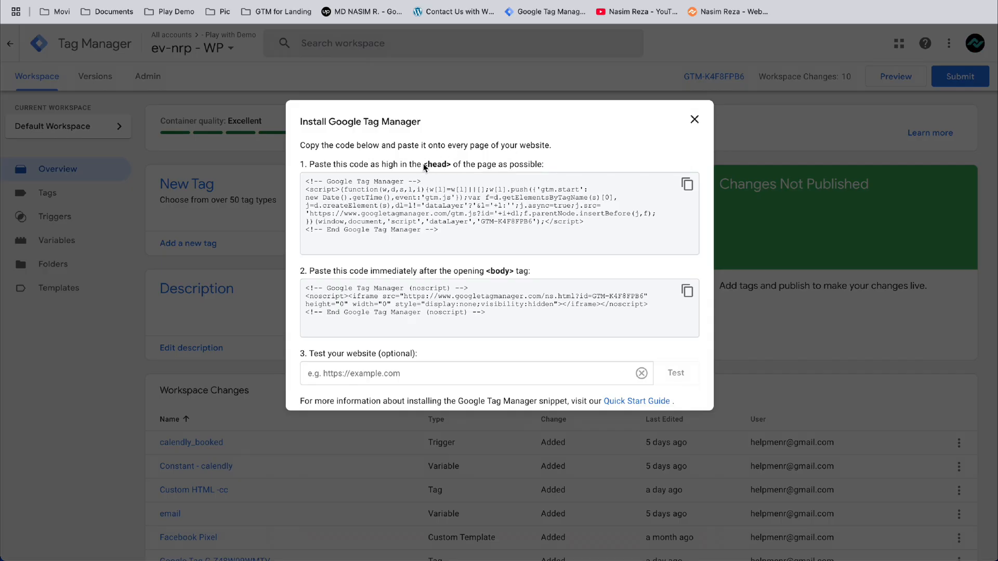
pyautogui.moveTo(425, 166); pyautogui.dragTo(451, 170)
pyautogui.click(372, 168)
pyautogui.click(694, 118)
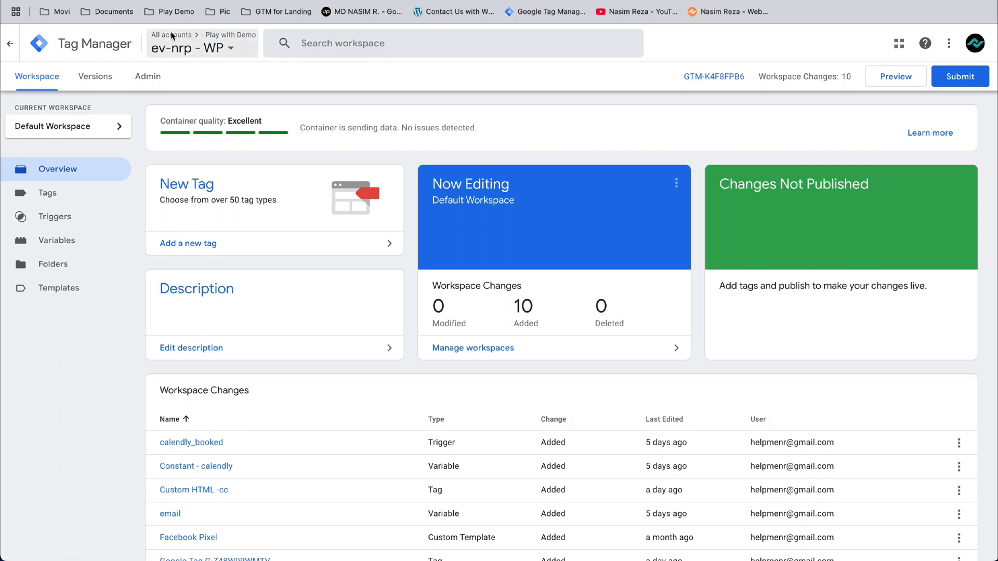
pyautogui.click(896, 84)
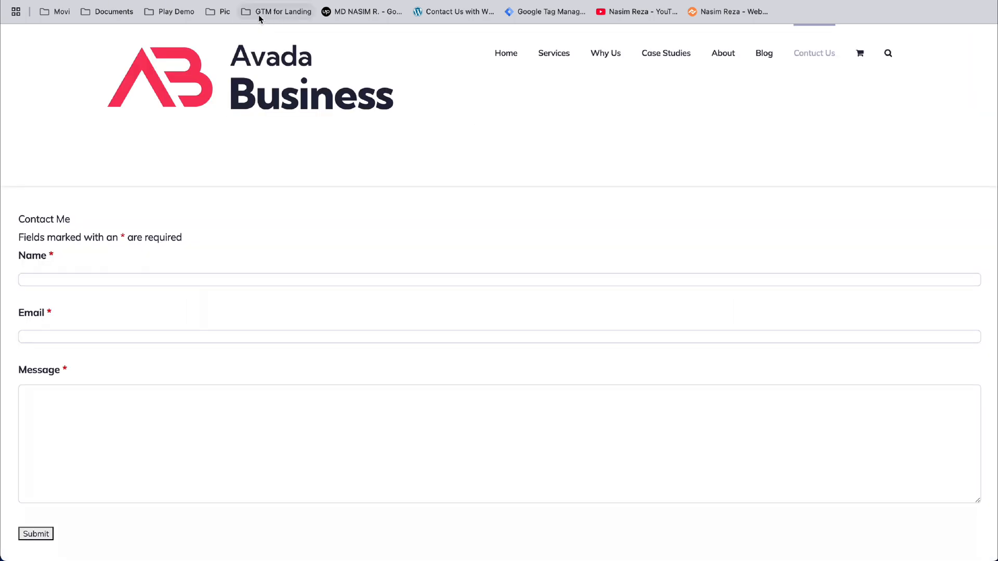
pyautogui.click(240, 1)
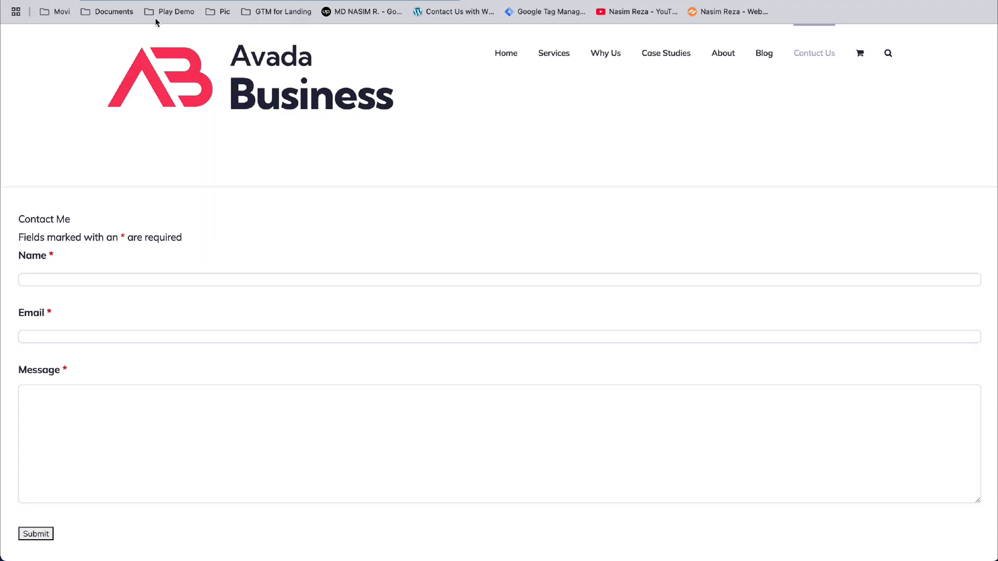
pyautogui.click(662, 1)
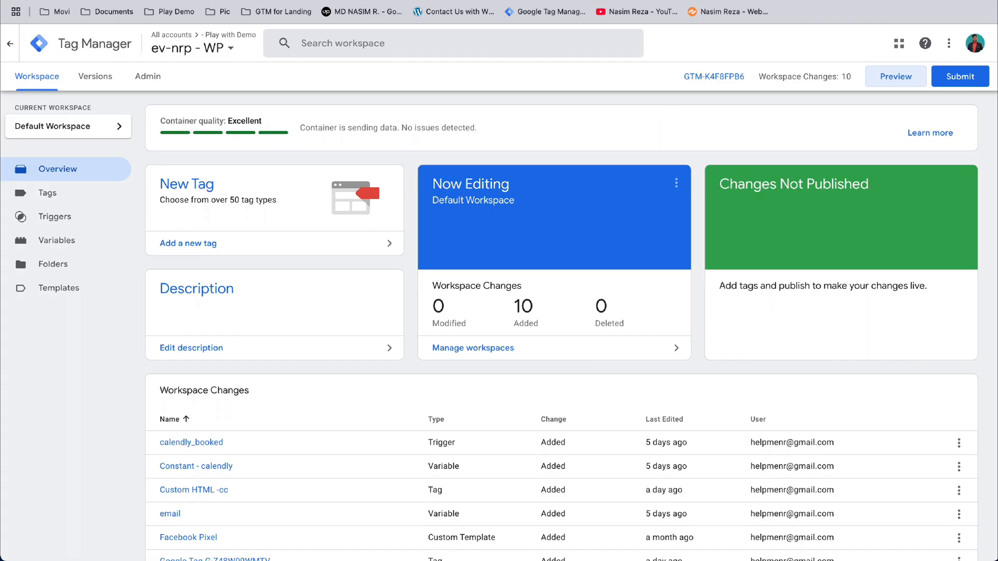
pyautogui.click(662, 1)
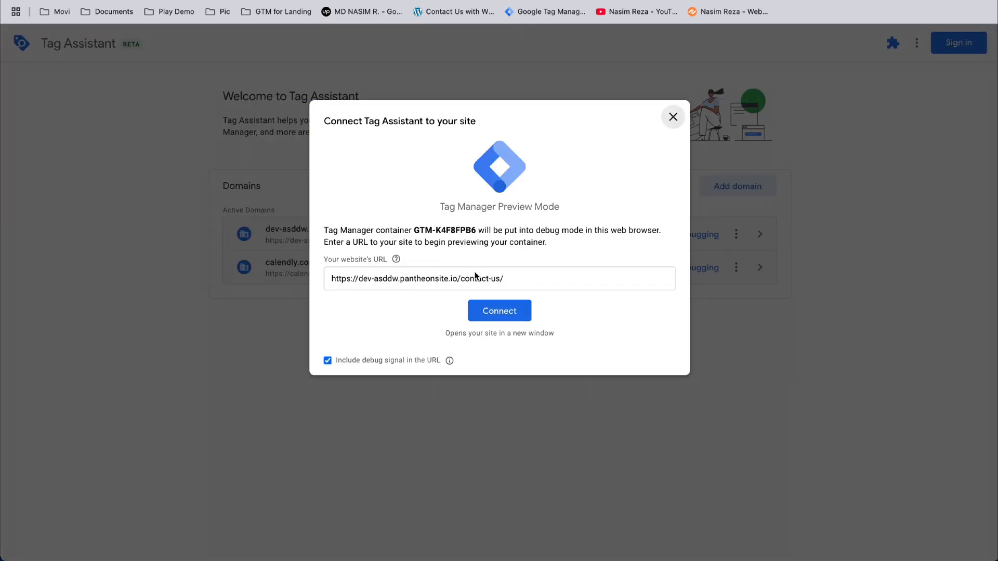
pyautogui.tripleClick(487, 286)
pyautogui.press('super+v')
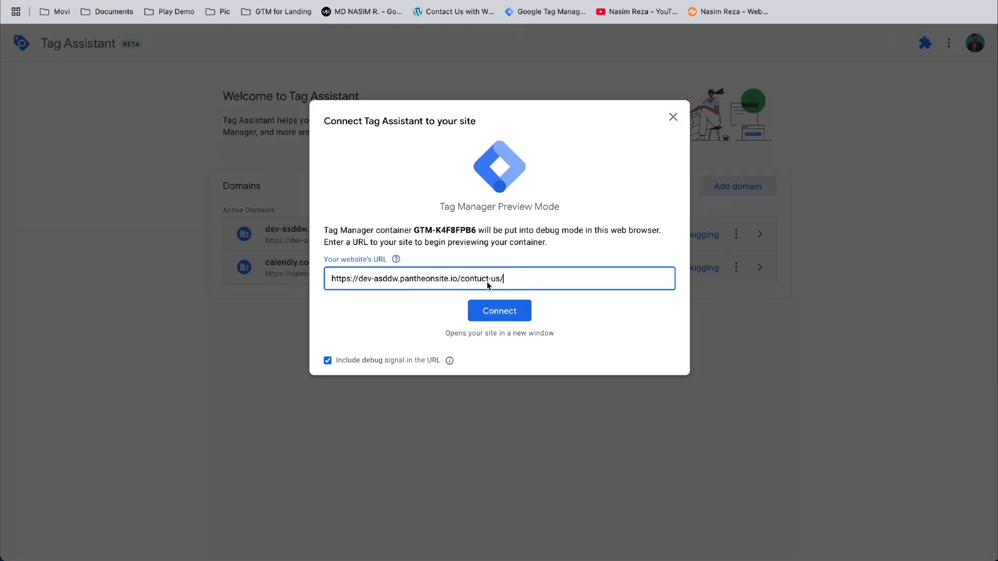
pyautogui.click(519, 317)
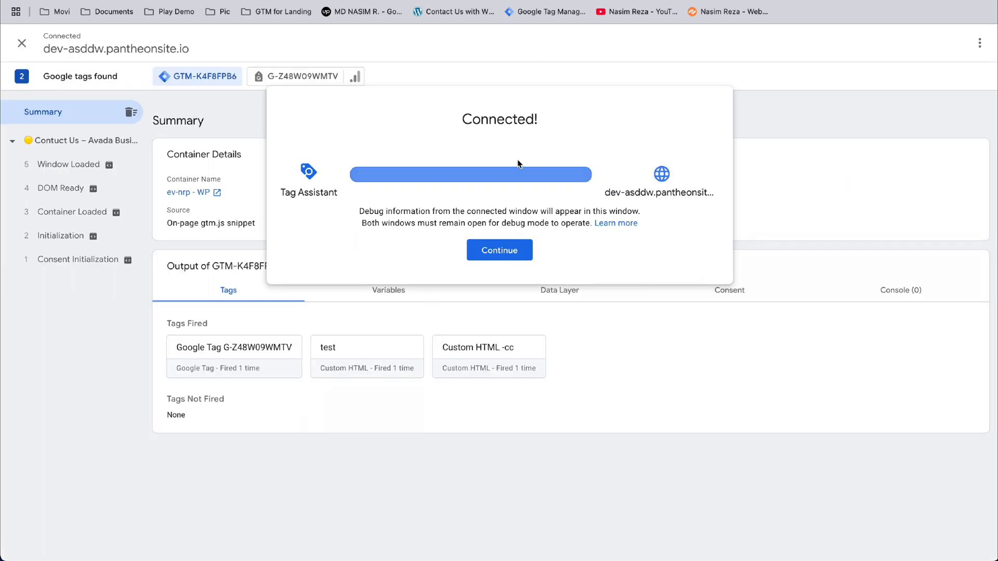
pyautogui.click(485, 246)
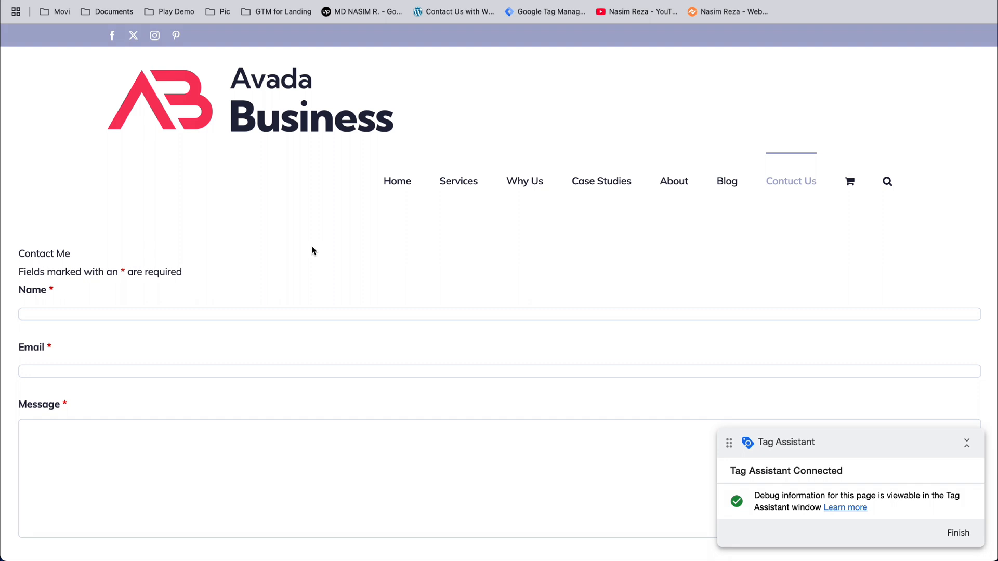
# Fill in the contact form with a test name, a test e-mail address and the message "adfd", and submit it
pyautogui.scroll(-1, 312, 252)
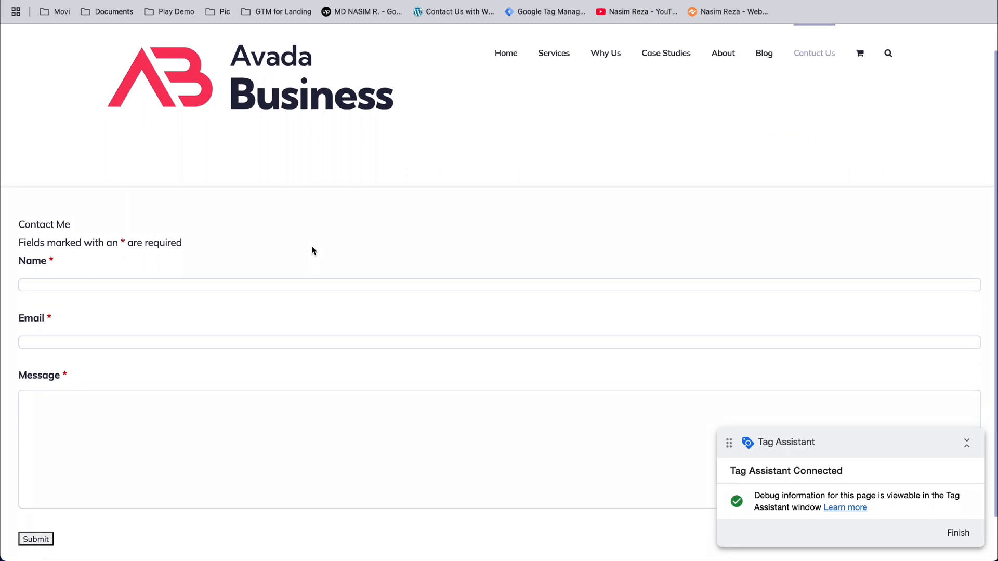
pyautogui.scroll(-2, 312, 252)
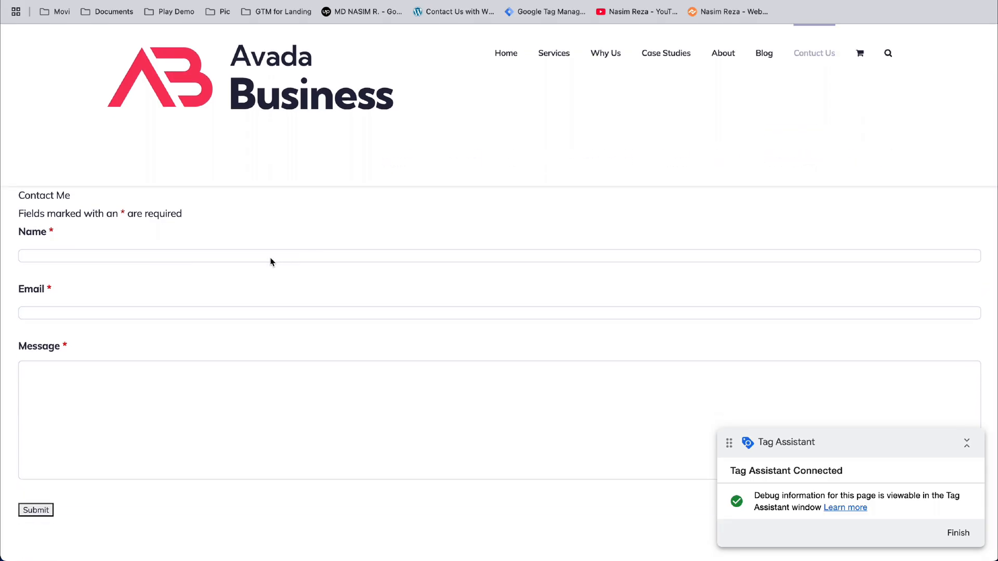
pyautogui.click(270, 256)
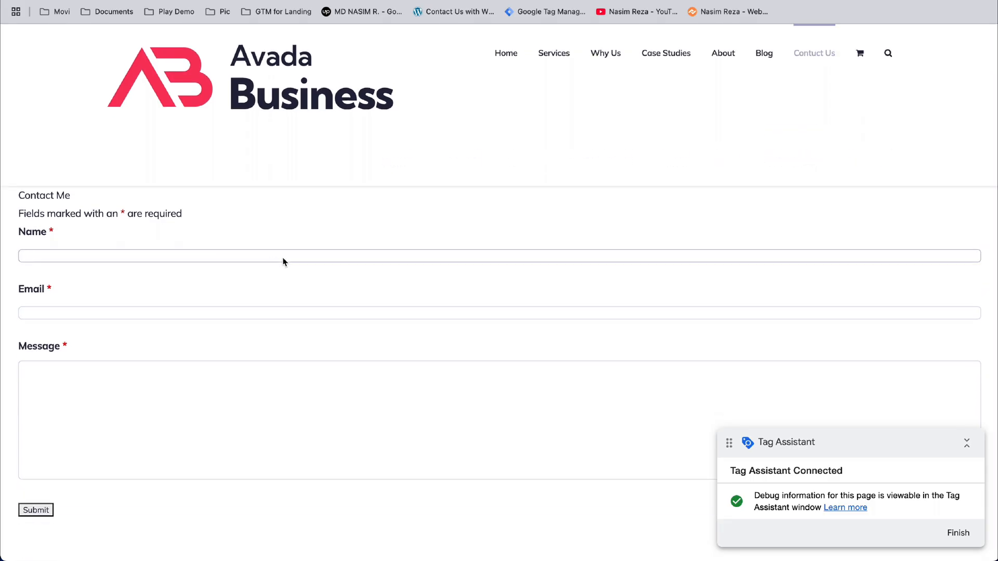
pyautogui.write('ndi')
pyautogui.click(220, 315)
pyautogui.click(120, 339)
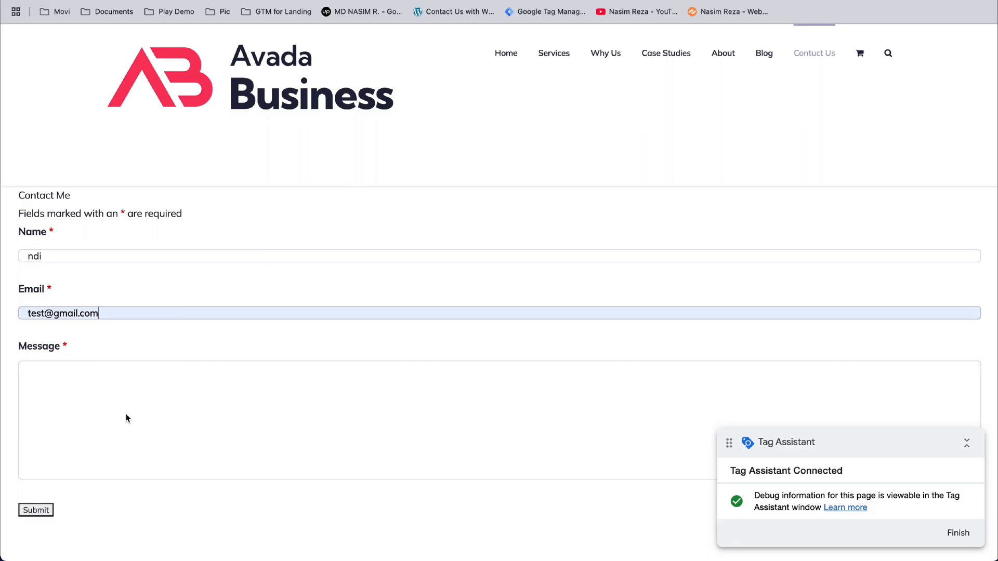
pyautogui.click(129, 419)
pyautogui.write('adfd')
pyautogui.scroll(-1, 104, 427)
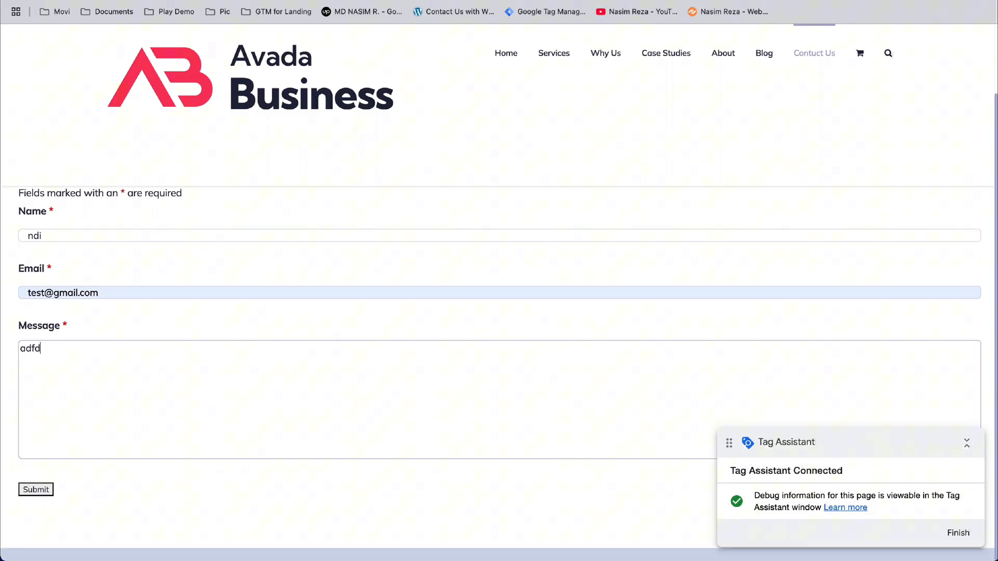
pyautogui.click(37, 490)
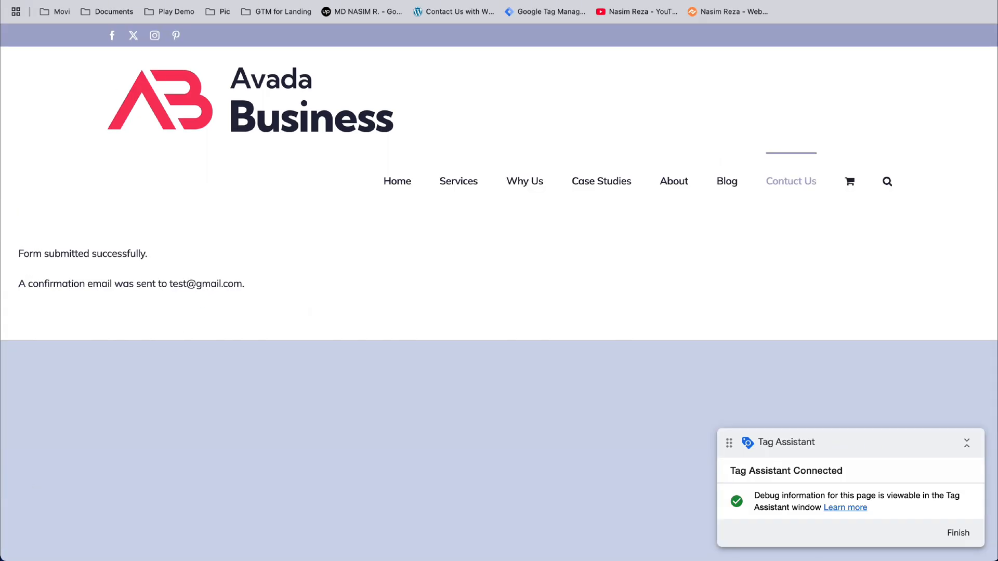
# Inspect the form_start and ninjaFormSubmission events in Tag Assistant, including the data layer values of ninjaFormSubmission
pyautogui.click(520, 0)
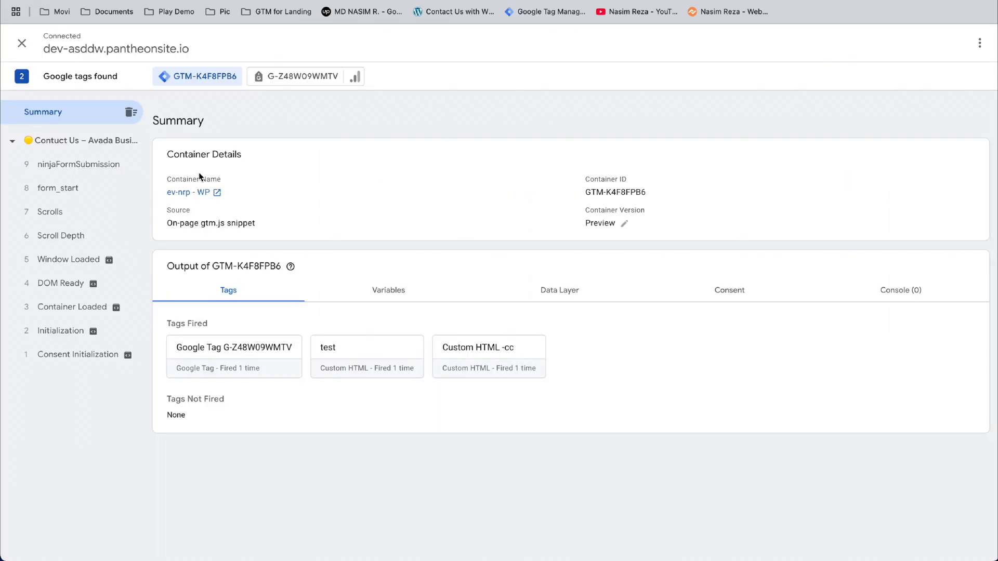
pyautogui.click(58, 185)
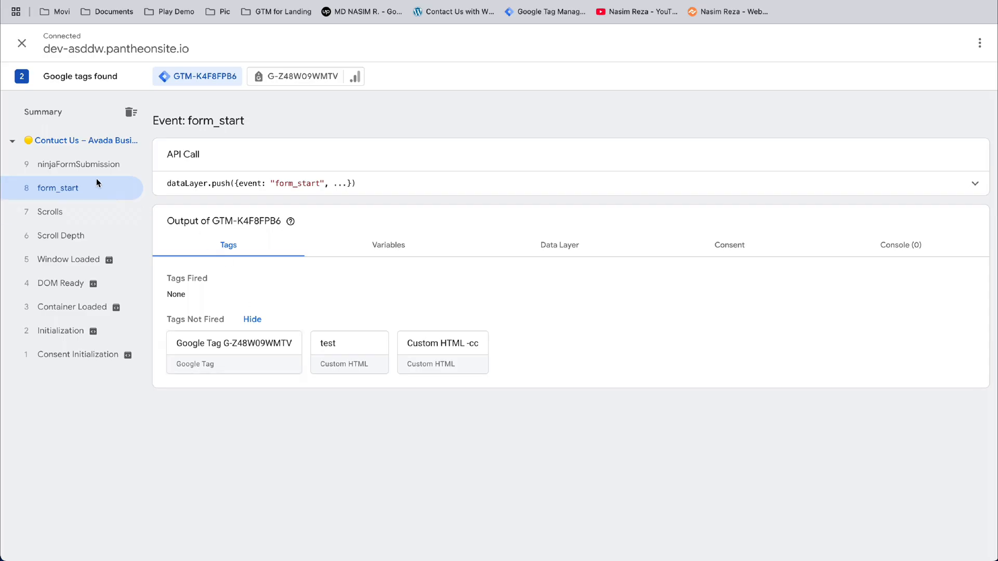
pyautogui.click(87, 165)
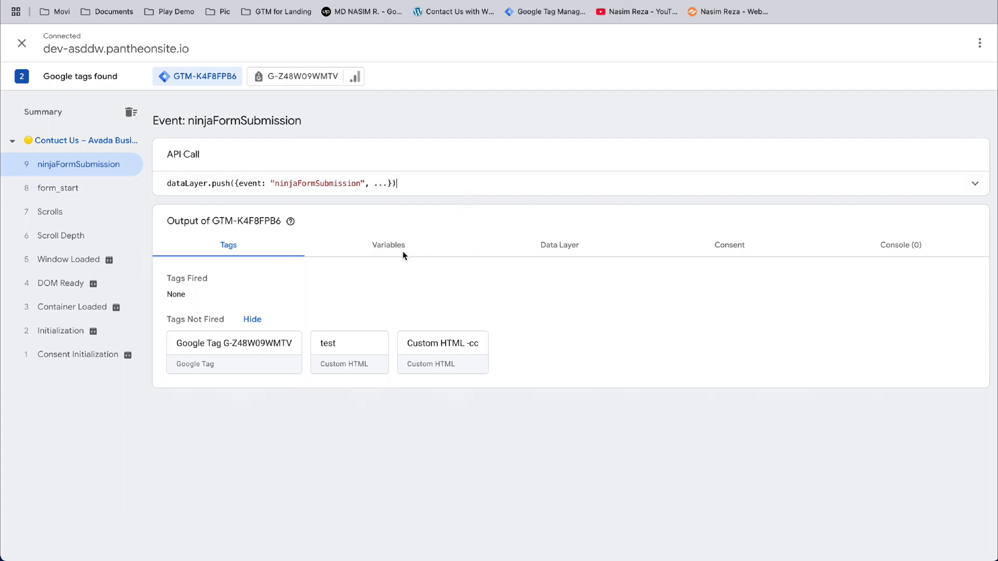
pyautogui.click(535, 250)
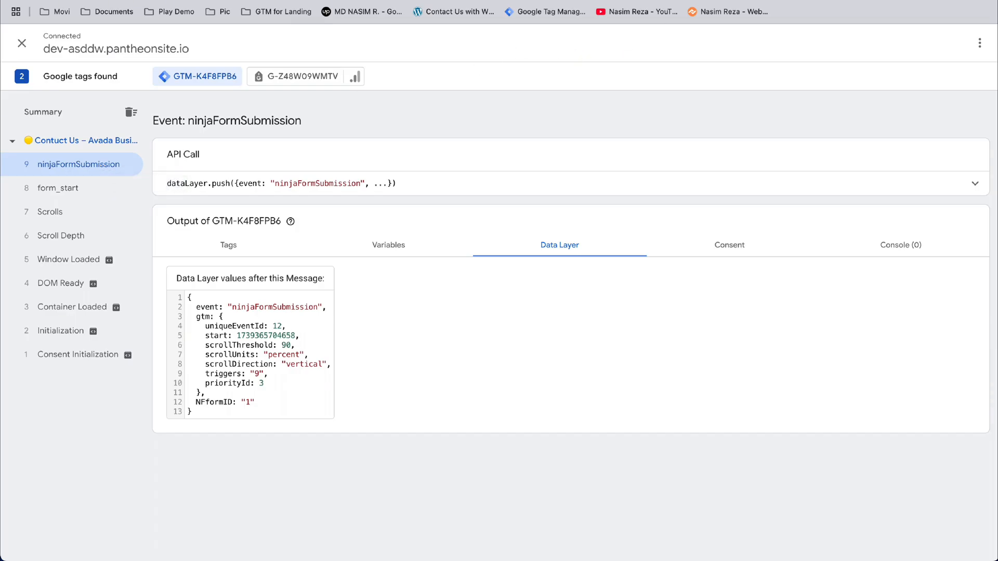
# Switch to Meta Events Manager and copy the dataset ID of the "new pixel id" data source
pyautogui.click(385, 1)
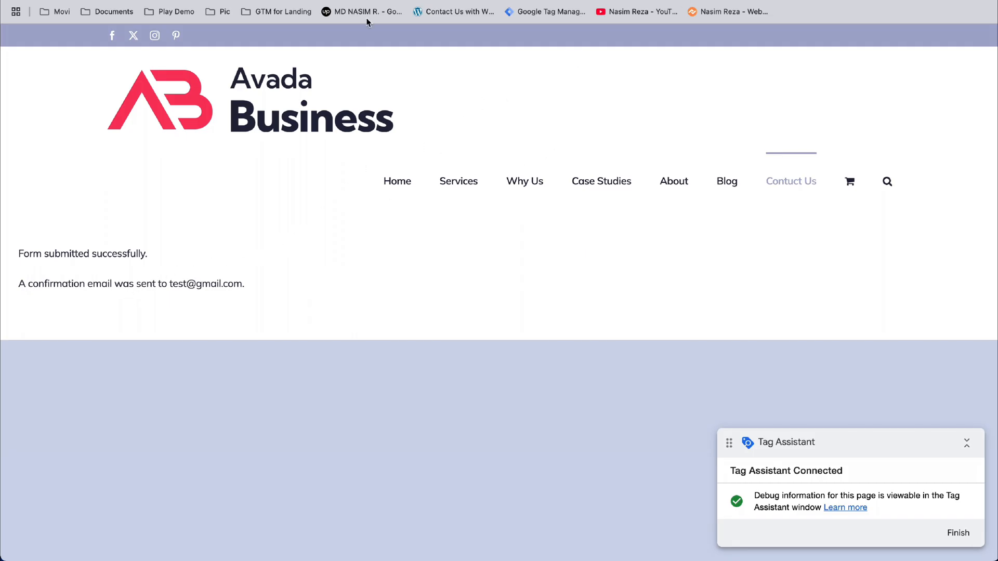
pyautogui.click(234, 1)
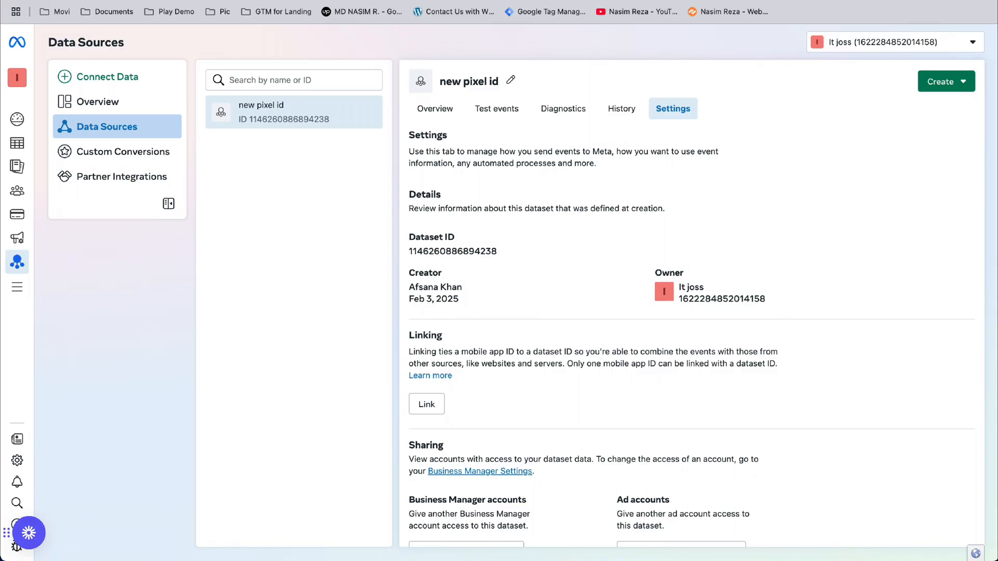
pyautogui.click(453, 258)
# Switch to Google Tag Manager, create a new tag in the Default Workspace and bring up its tag type choices
pyautogui.hotkey('ctrl', 'Tab')
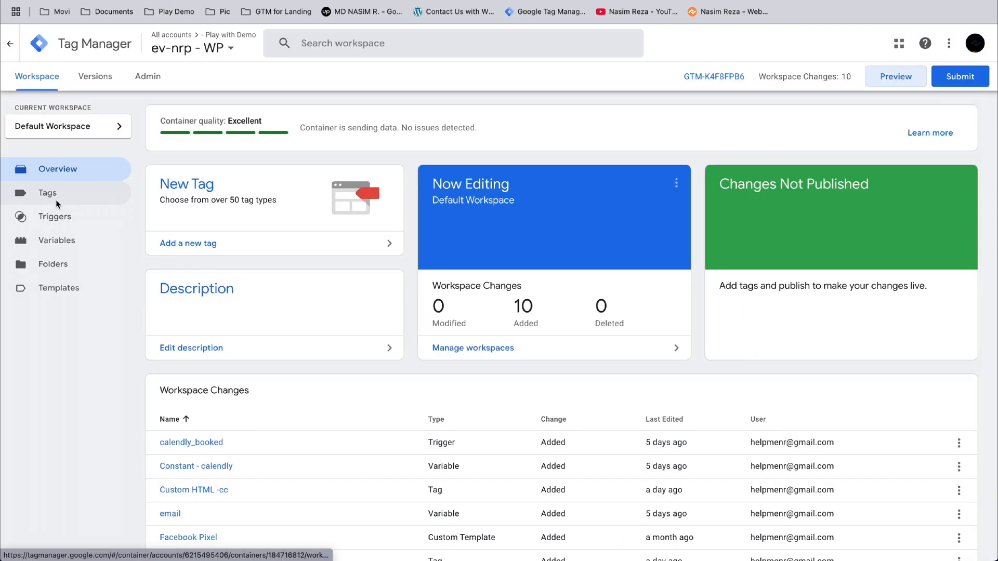
pyautogui.click(56, 201)
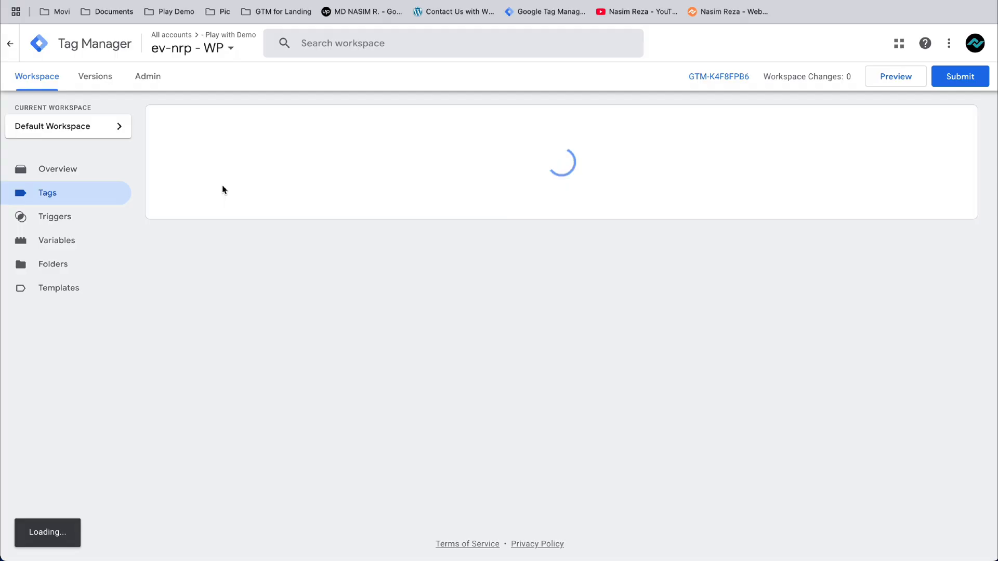
pyautogui.click(924, 124)
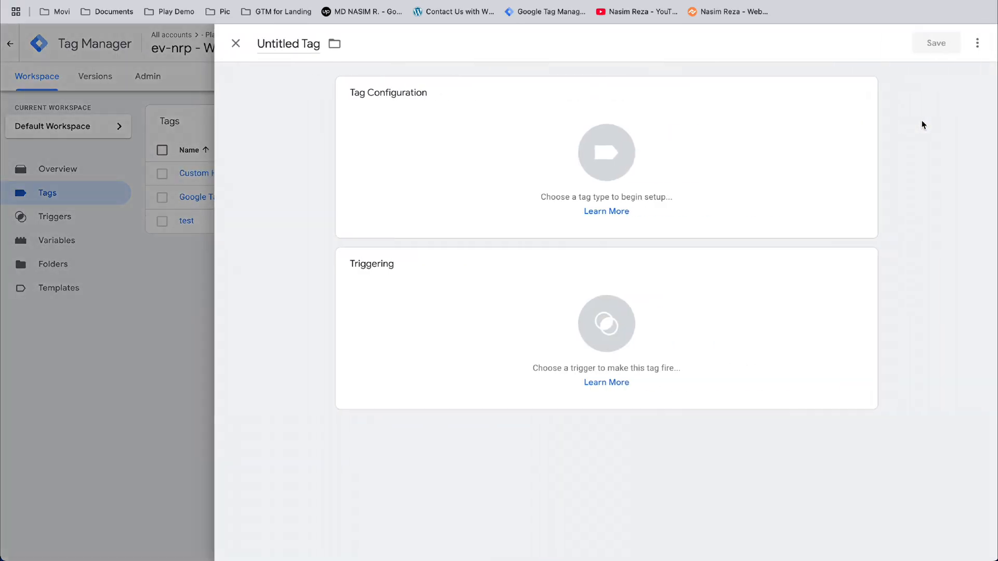
pyautogui.click(595, 132)
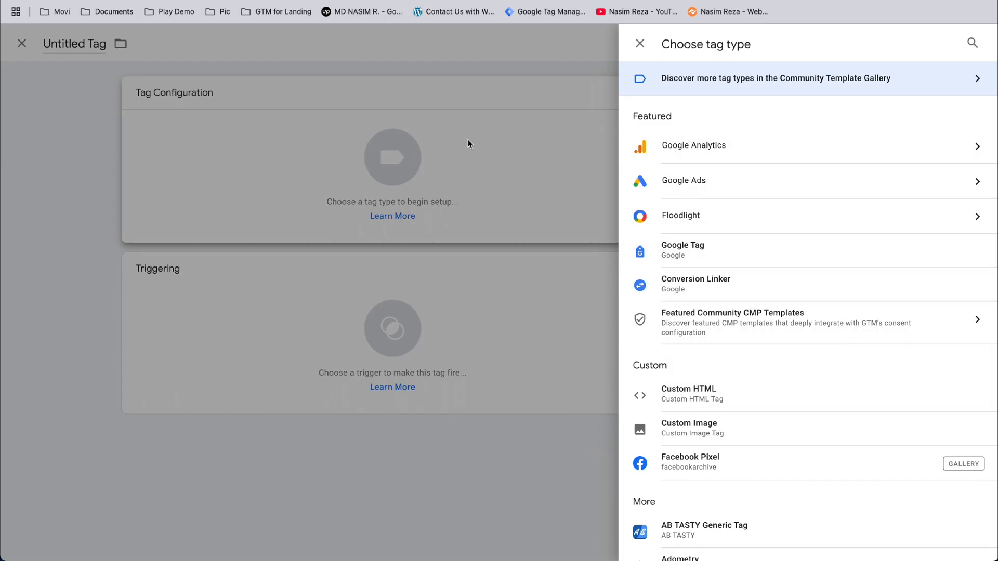
pyautogui.scroll(-1, 677, 424)
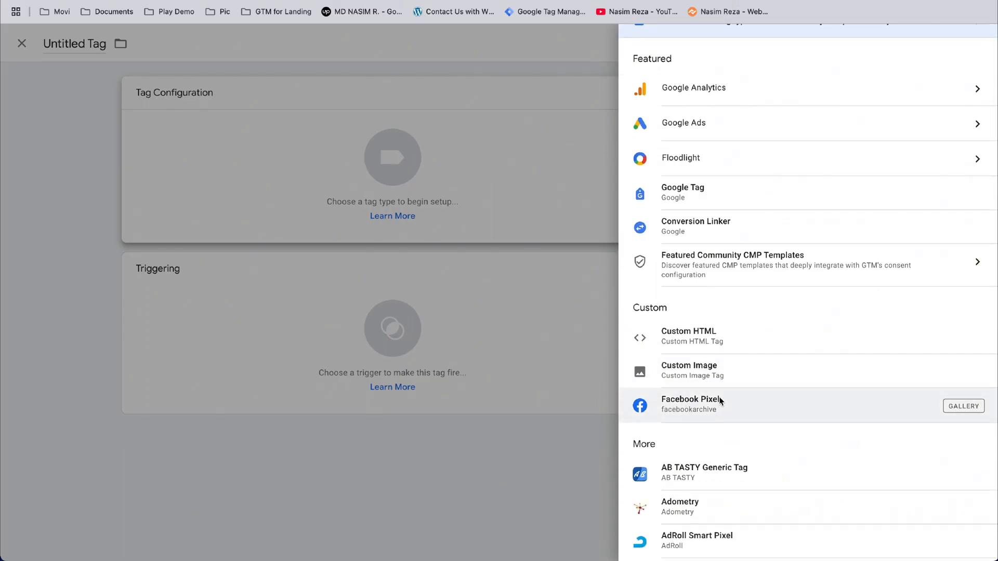
pyautogui.scroll(-1, 720, 402)
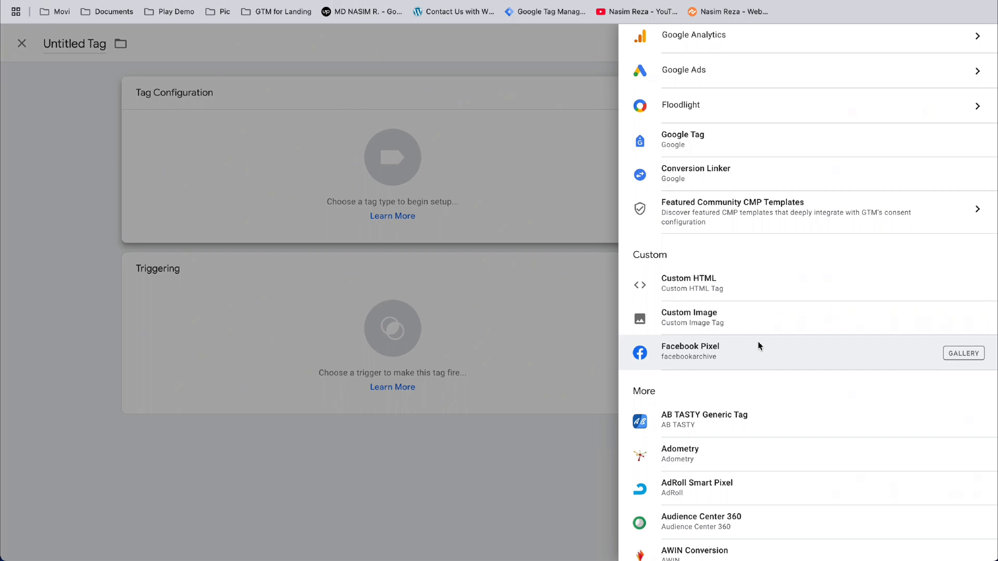
pyautogui.scroll(2, 758, 344)
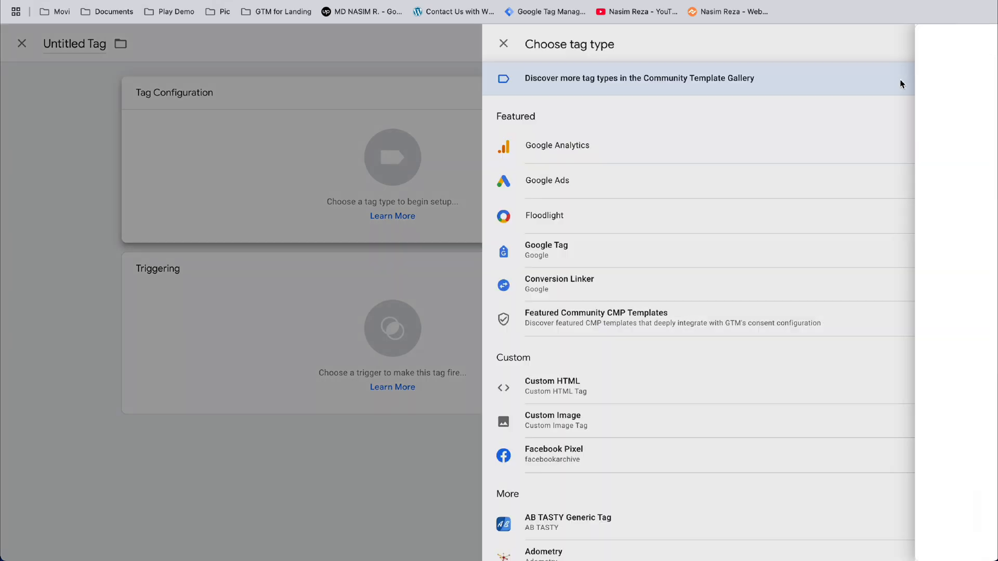
pyautogui.click(900, 80)
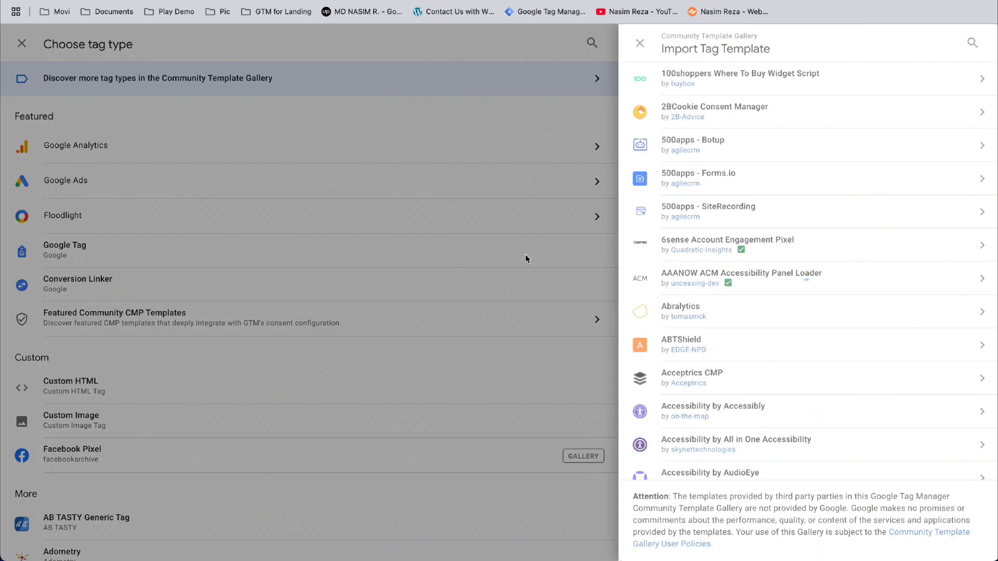
pyautogui.click(973, 43)
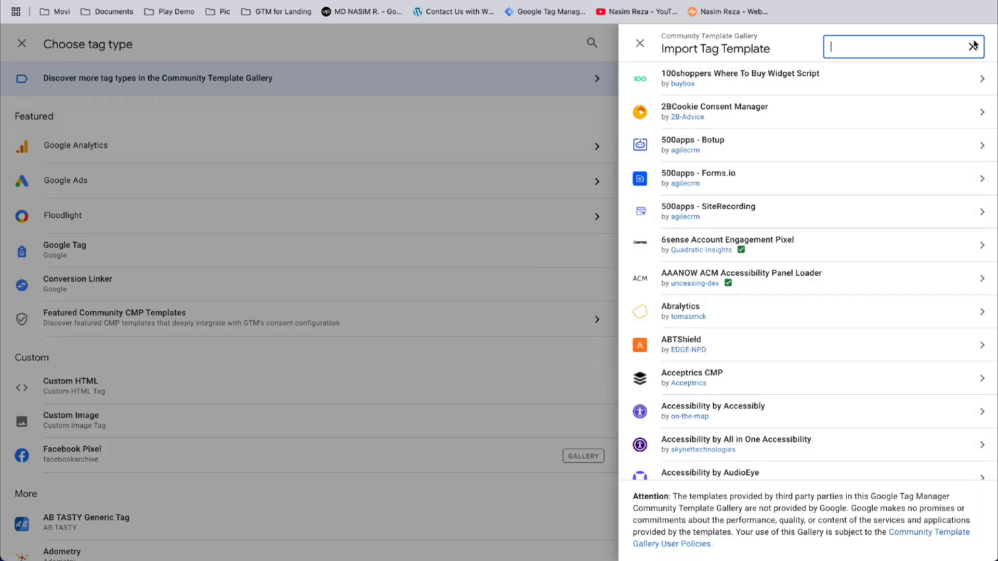
pyautogui.click(501, 172)
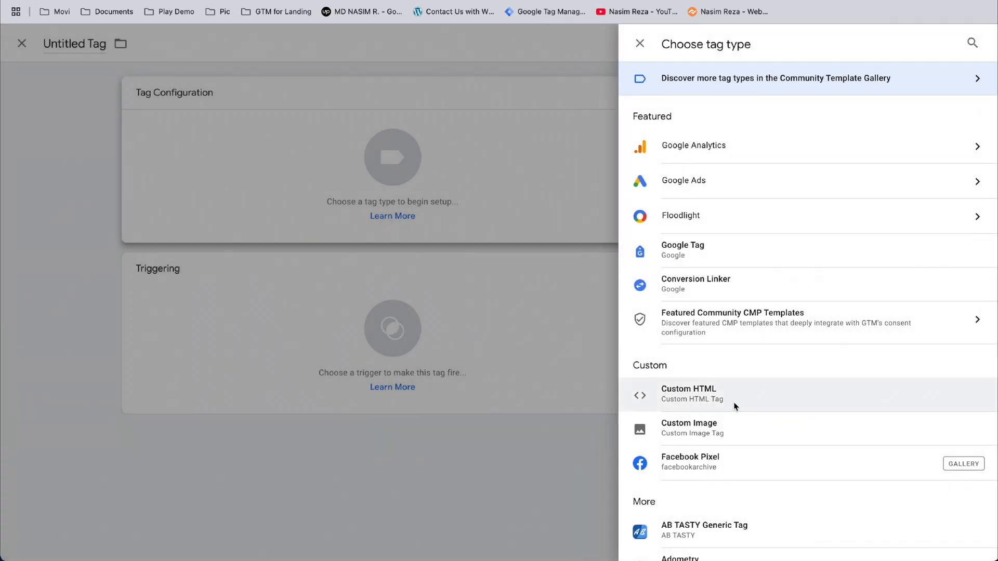
# Choose the Facebook Pixel tag type, paste the copied dataset ID as the pixel ID and keep the standard PageView event
pyautogui.scroll(-2, 728, 528)
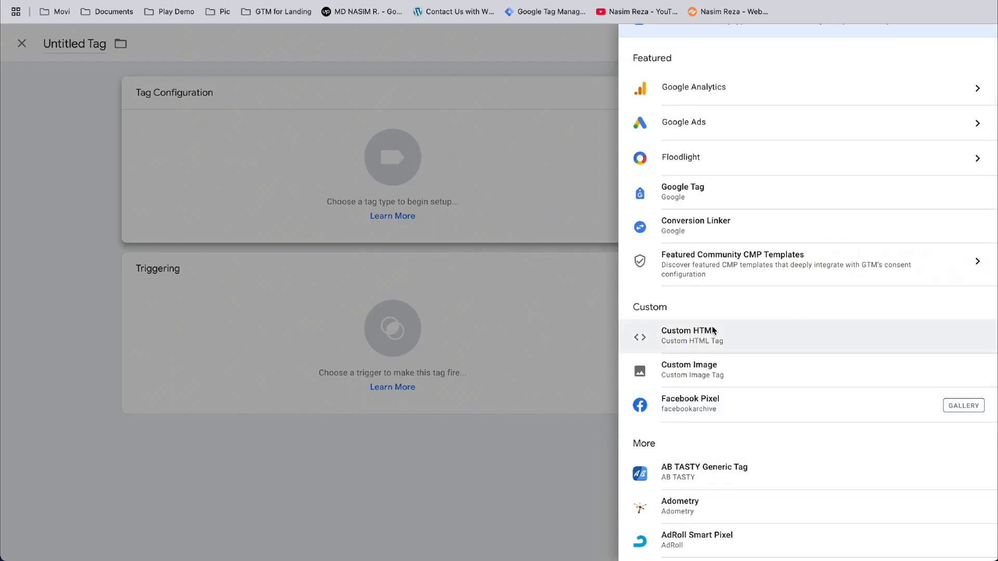
pyautogui.scroll(-4, 739, 364)
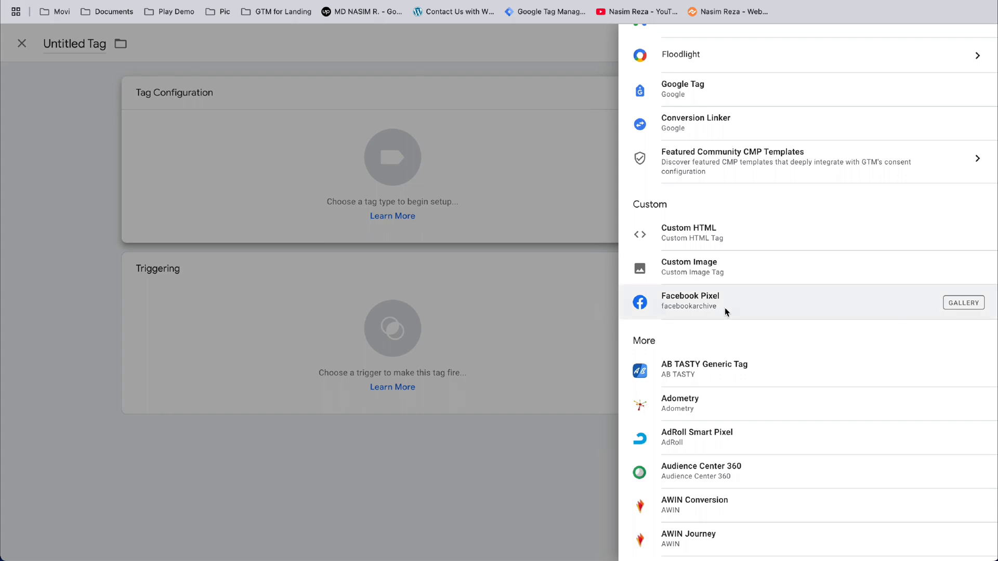
pyautogui.click(727, 311)
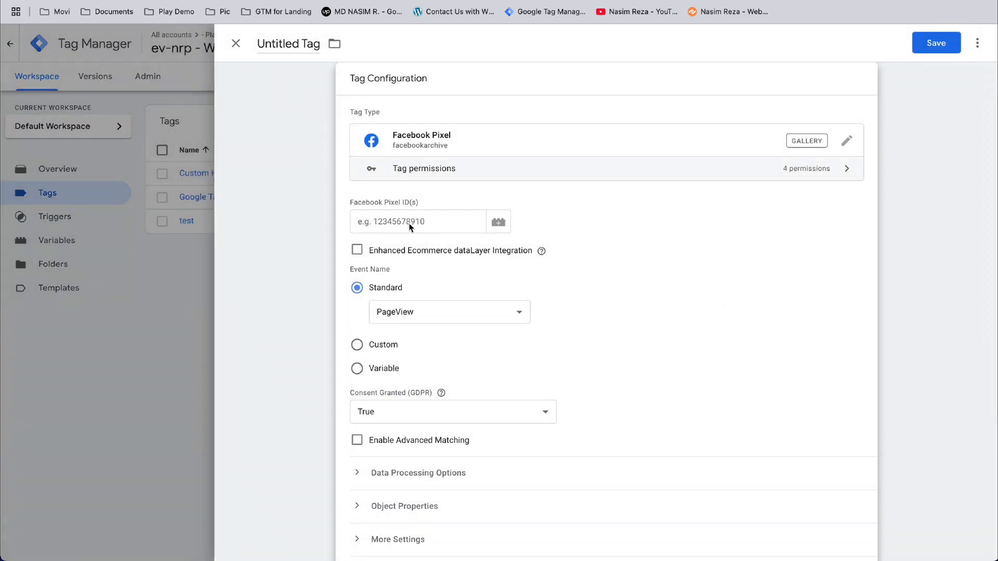
pyautogui.click(410, 226)
pyautogui.hotkey('ctrl', 'v')
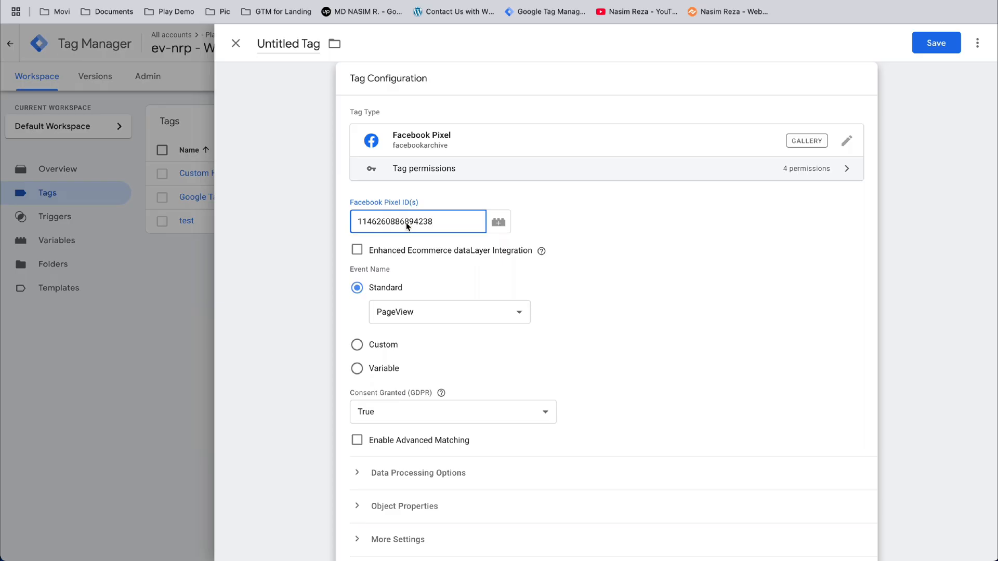
pyautogui.scroll(-1, 408, 239)
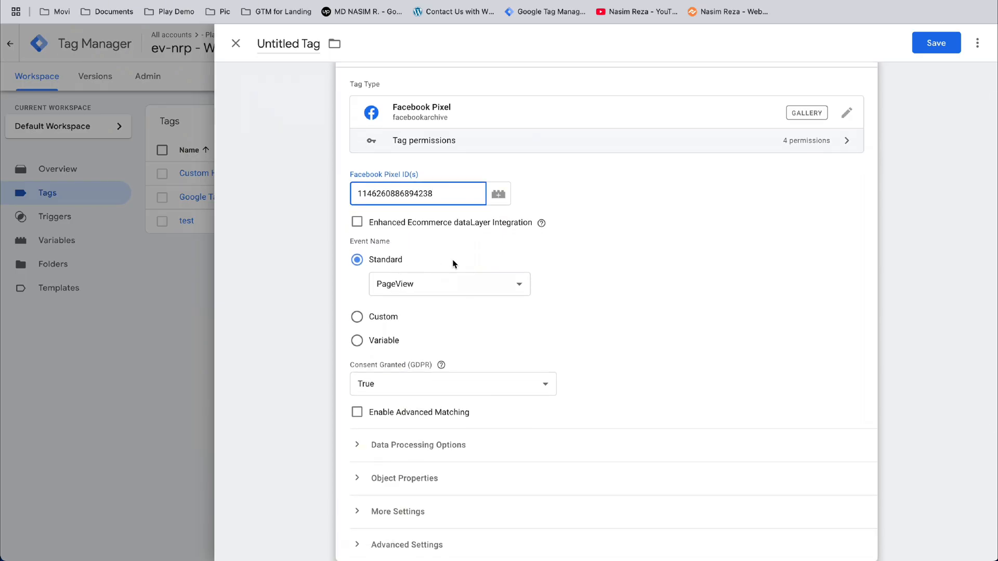
pyautogui.click(440, 284)
pyautogui.click(440, 285)
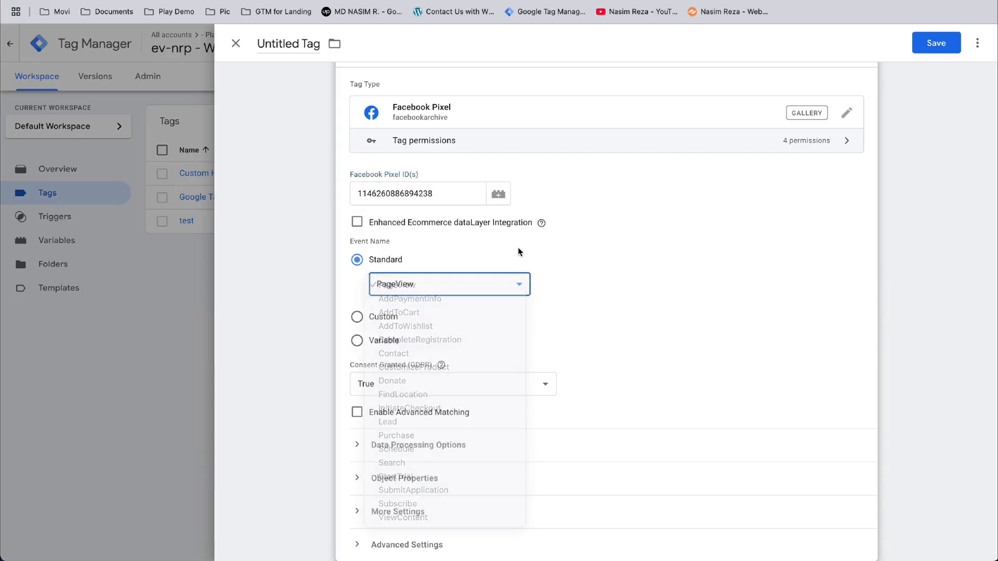
# Set the pixel tag to fire on All Pages and save it as "Facebook Pixel"
pyautogui.scroll(-3, 510, 300)
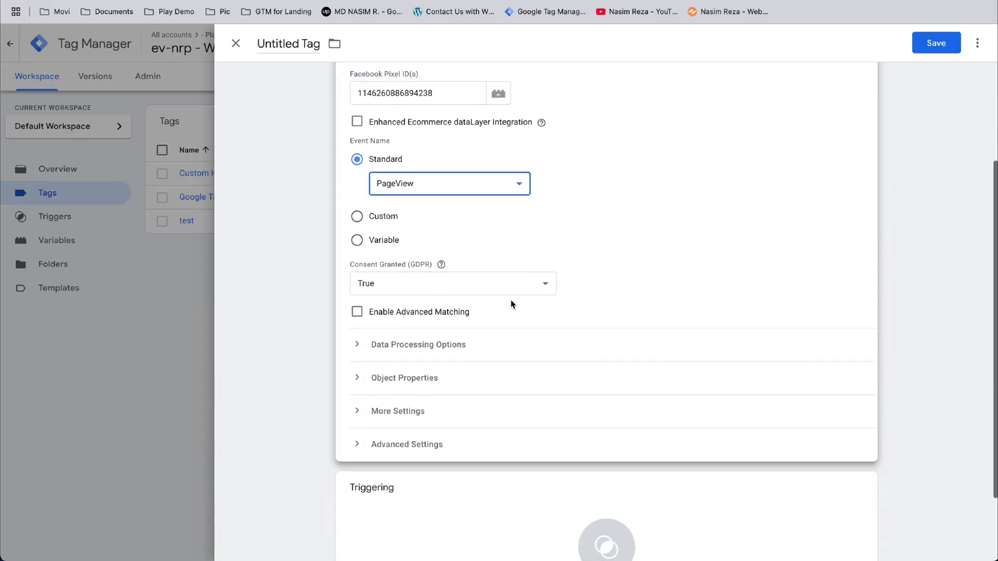
pyautogui.click(420, 517)
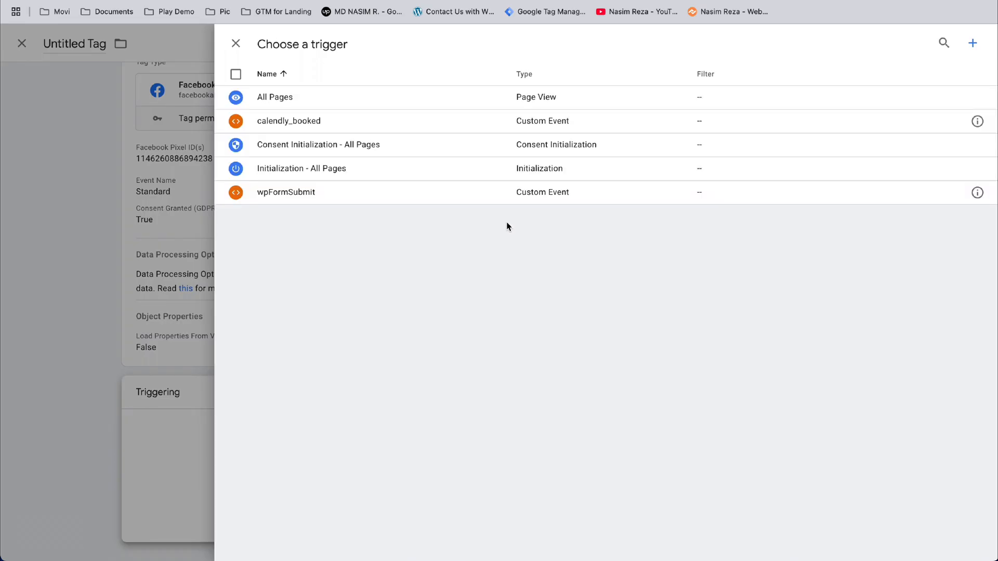
pyautogui.click(457, 95)
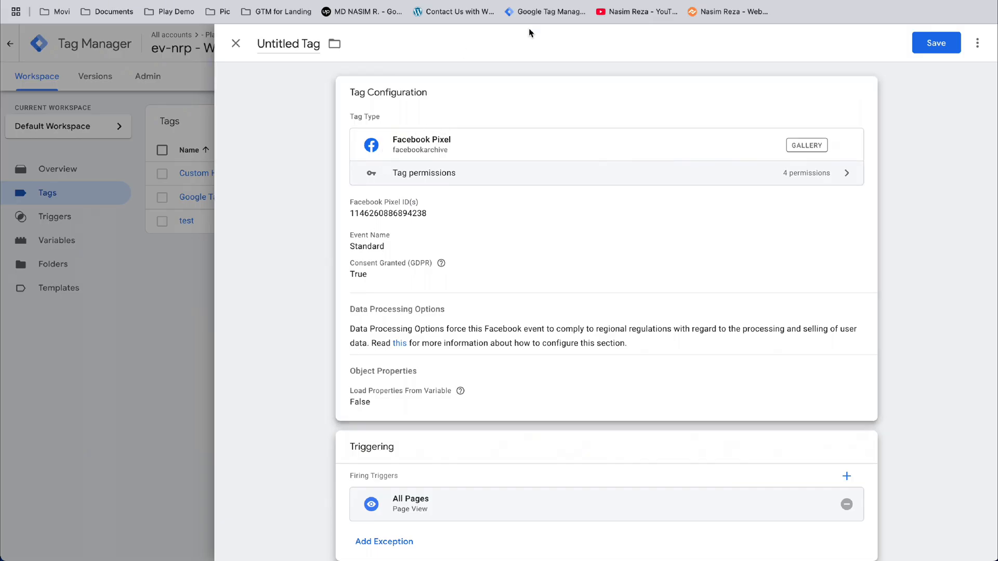
pyautogui.click(930, 45)
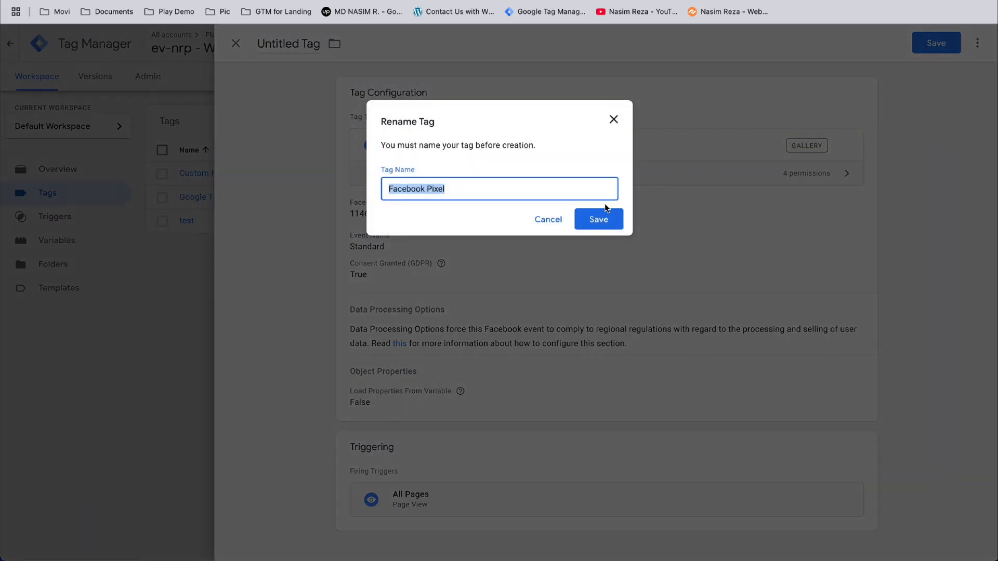
pyautogui.click(597, 215)
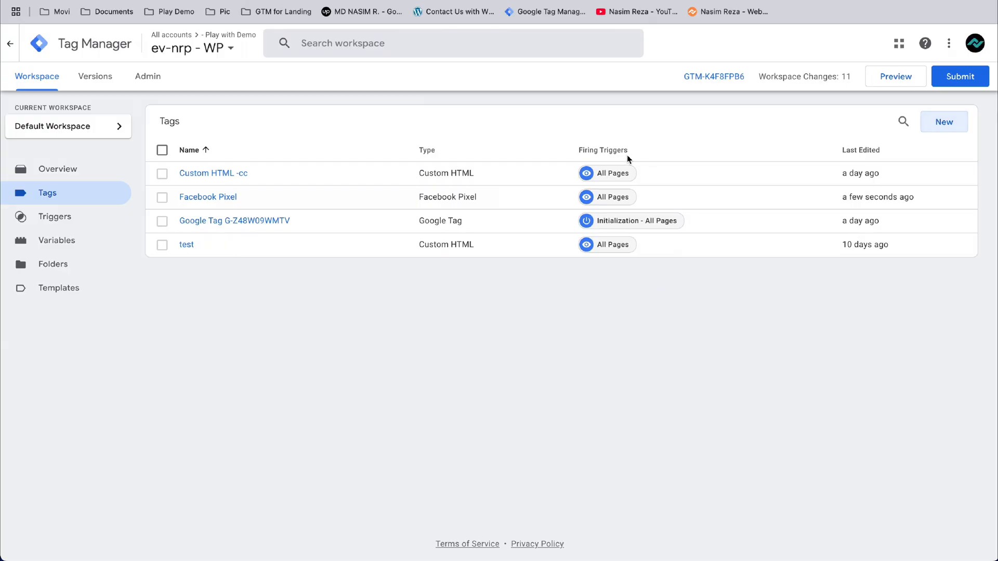
# Create a second tag of type Facebook Pixel and paste the copied dataset ID as its pixel ID
pyautogui.click(927, 125)
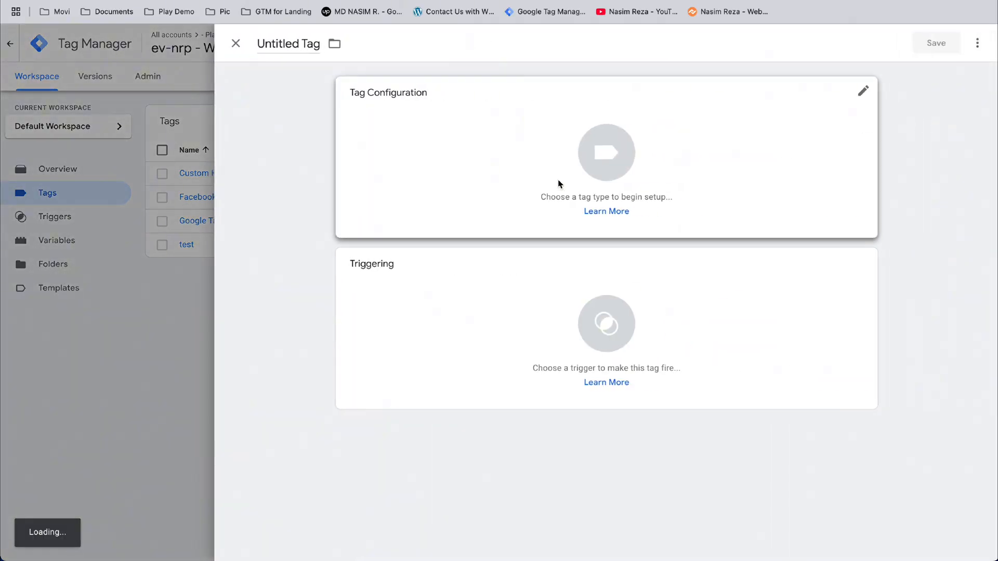
pyautogui.click(559, 184)
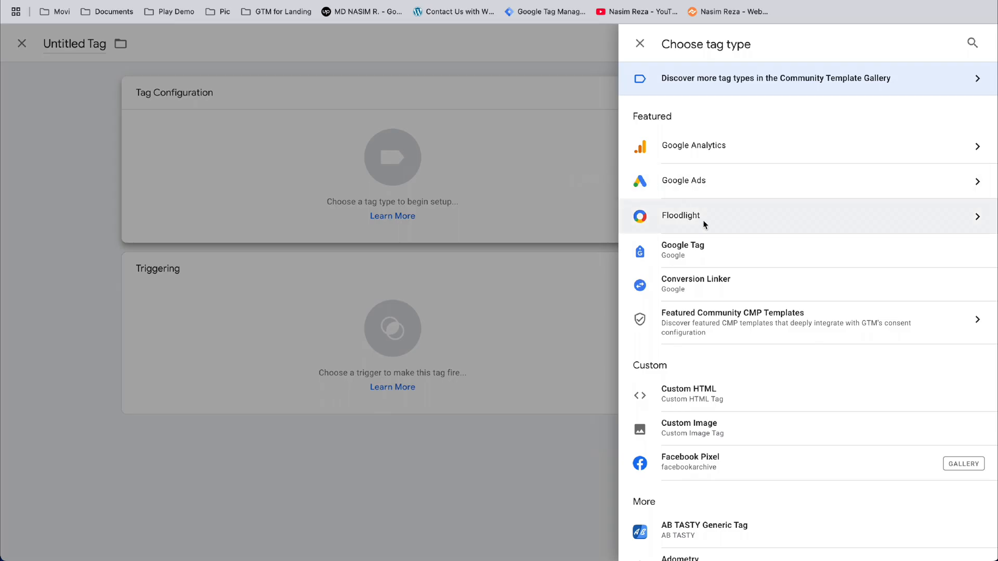
pyautogui.click(706, 454)
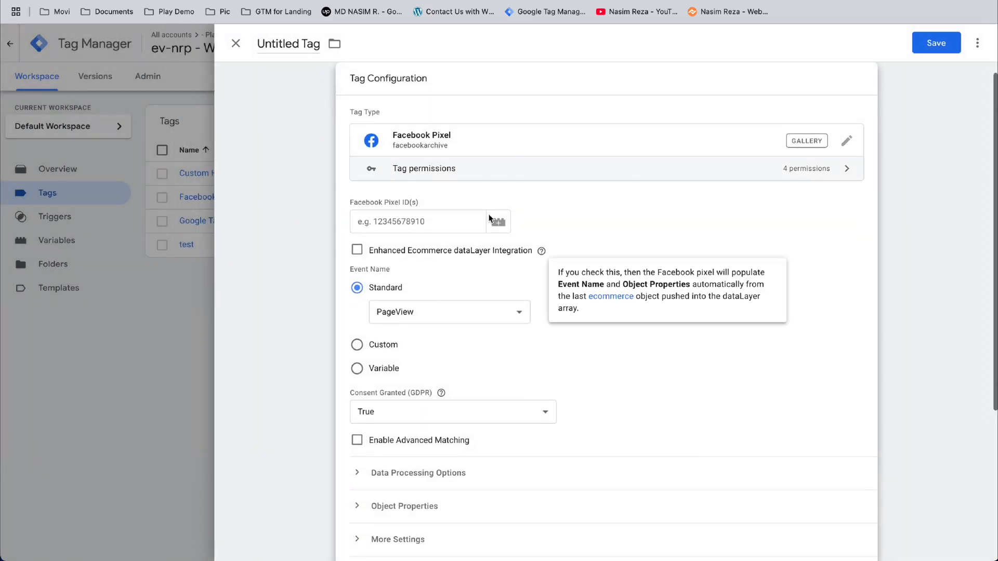
pyautogui.click(451, 227)
pyautogui.hotkey('ctrl', 'v')
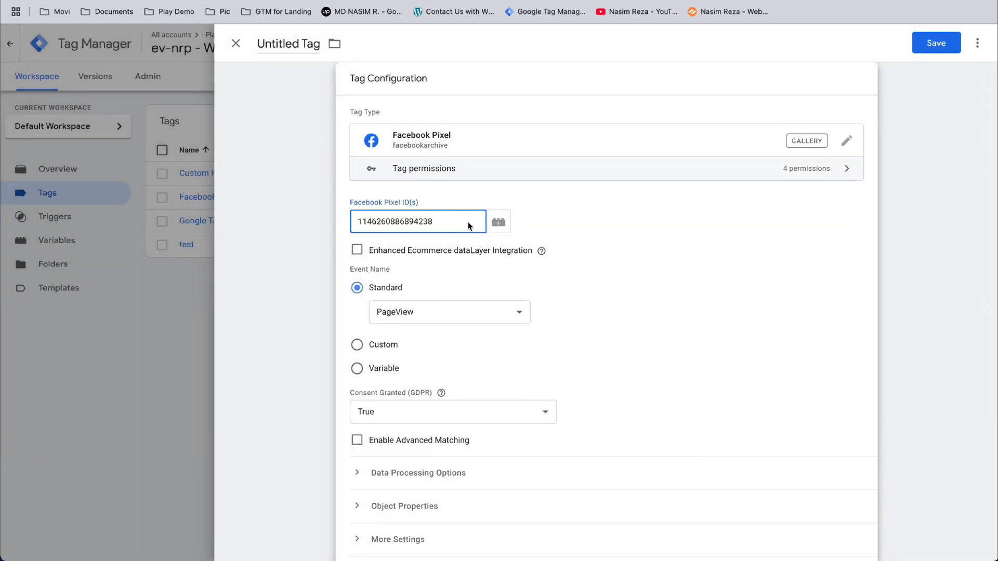
pyautogui.scroll(-1, 475, 231)
pyautogui.click(431, 268)
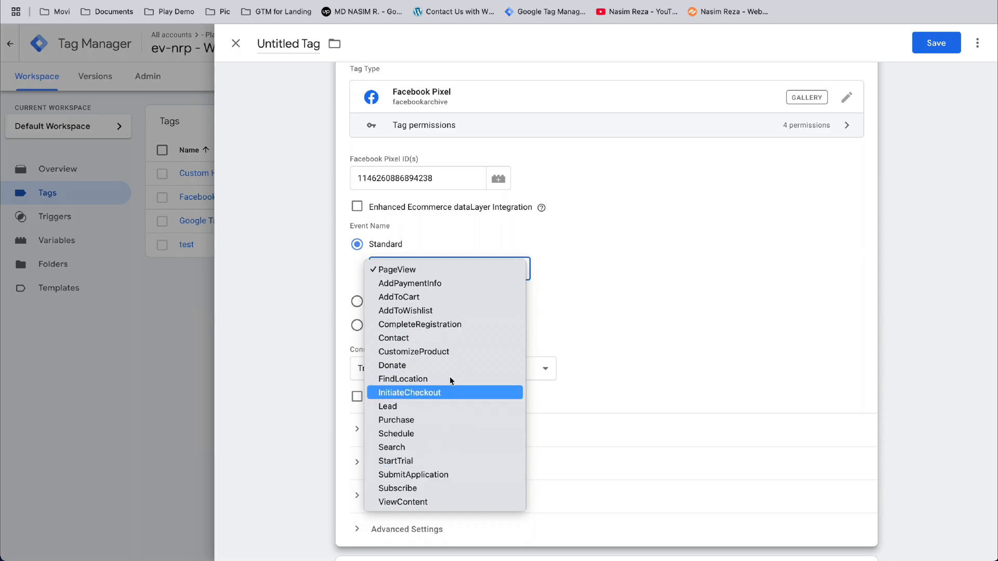
pyautogui.click(627, 274)
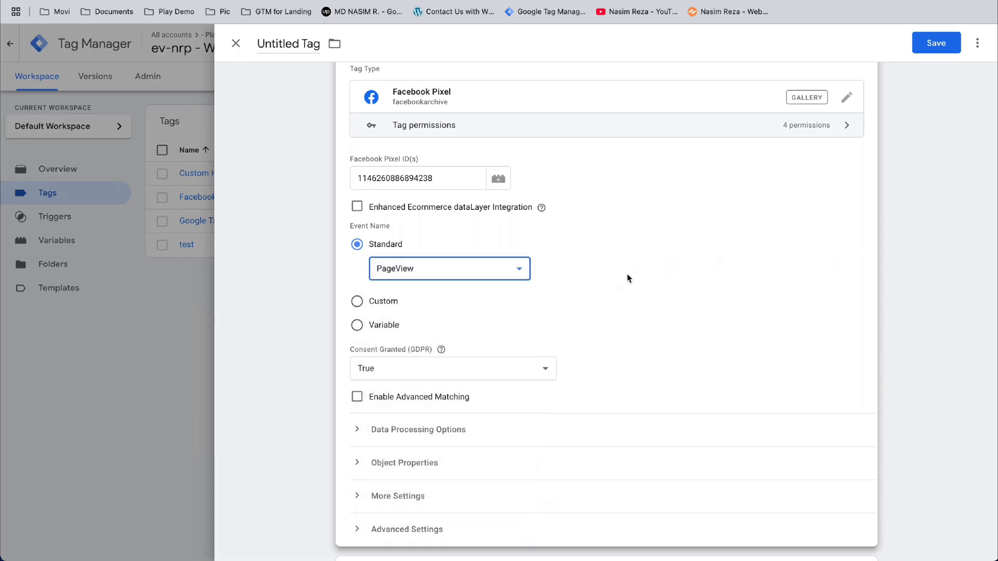
pyautogui.click(422, 272)
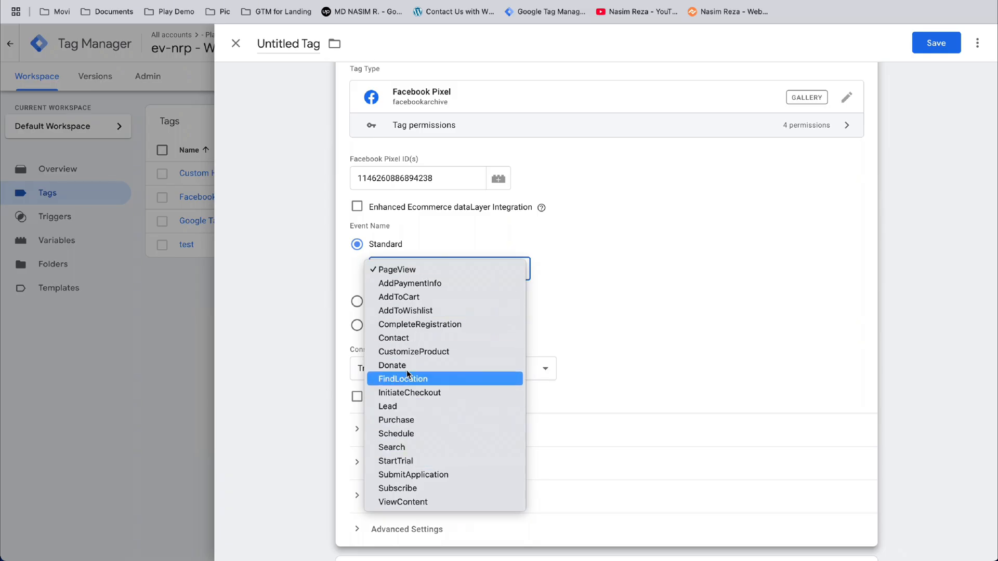
pyautogui.click(618, 274)
pyautogui.click(376, 301)
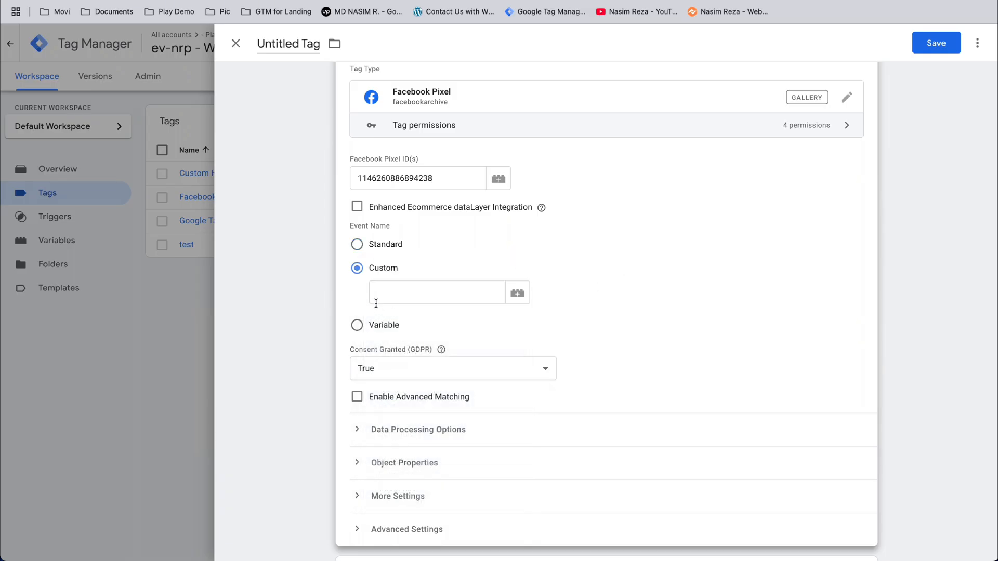
pyautogui.click(395, 252)
# Set the second pixel tag's standard event to Lead
pyautogui.click(415, 272)
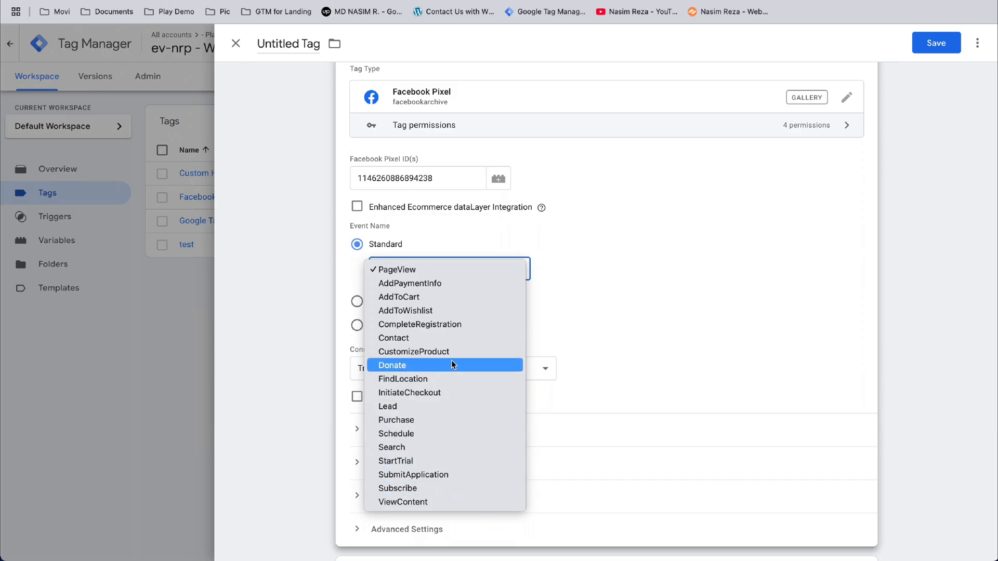
pyautogui.click(416, 411)
# Start a new trigger for the Lead pixel tag and choose Custom Event as its type
pyautogui.scroll(-3, 696, 337)
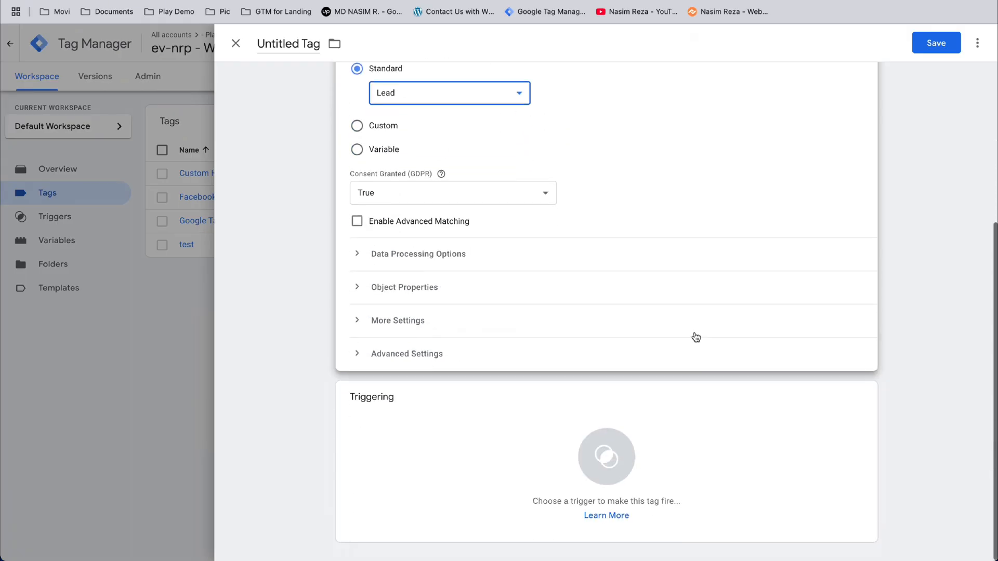
pyautogui.click(464, 477)
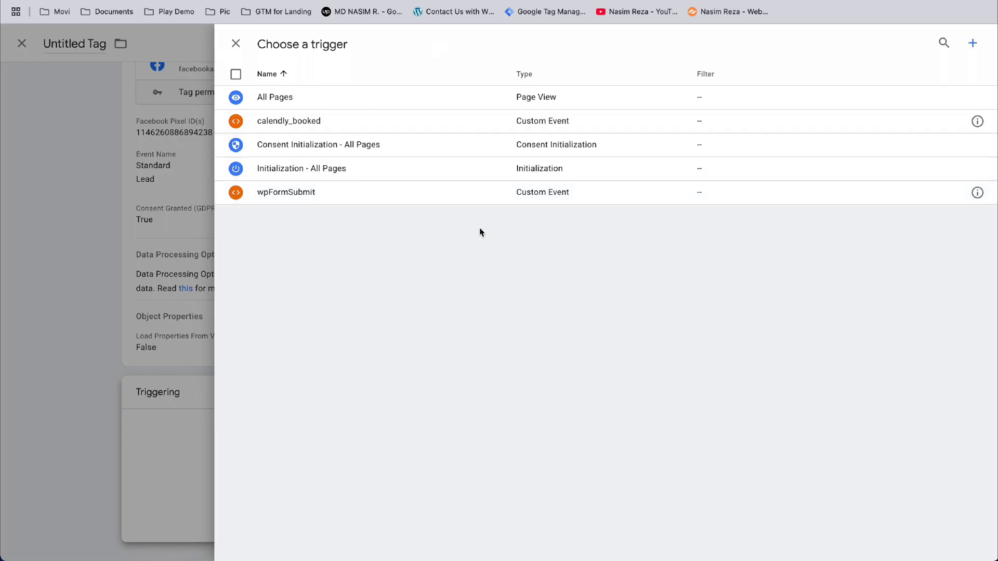
pyautogui.click(973, 42)
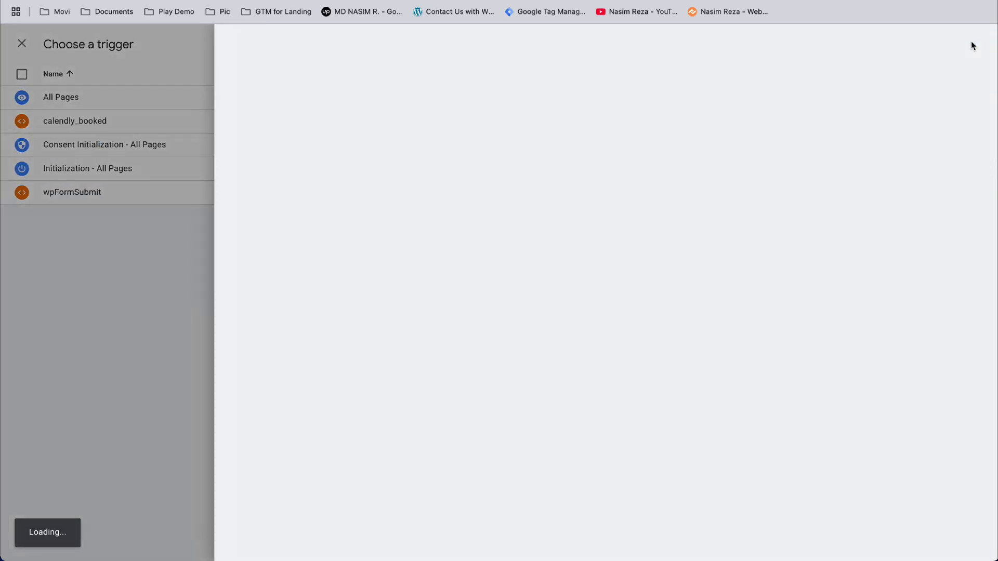
pyautogui.click(497, 151)
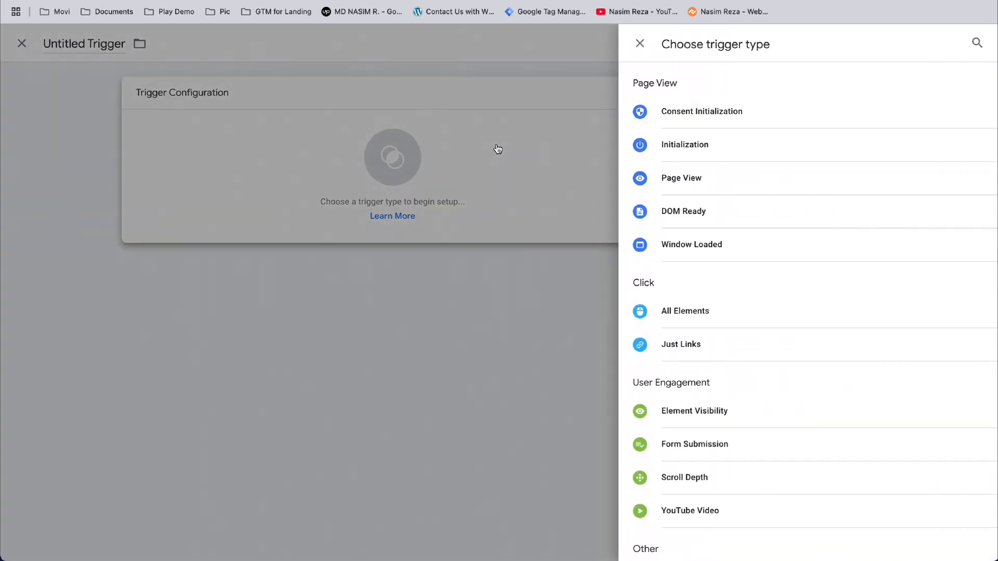
pyautogui.scroll(-3, 733, 250)
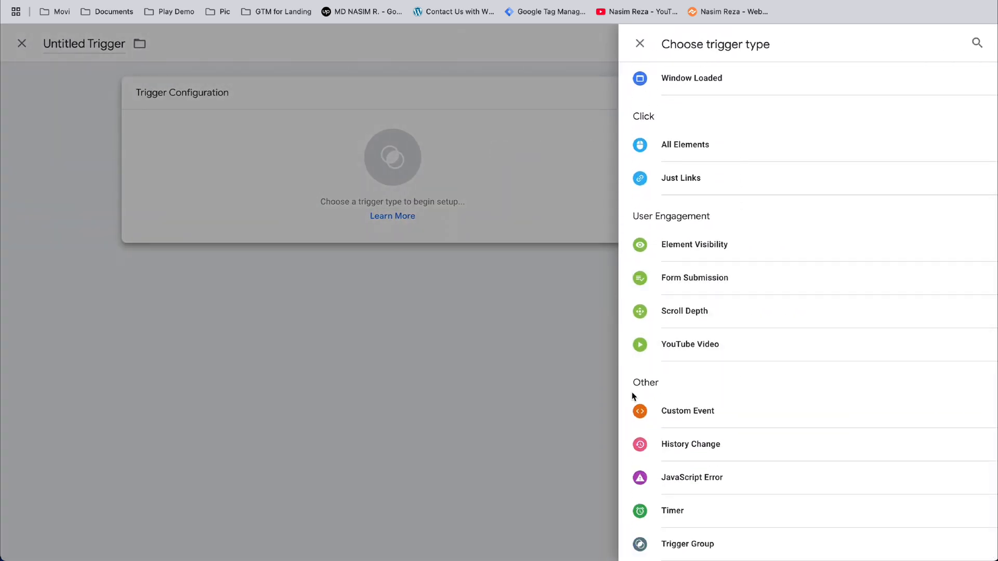
pyautogui.click(693, 417)
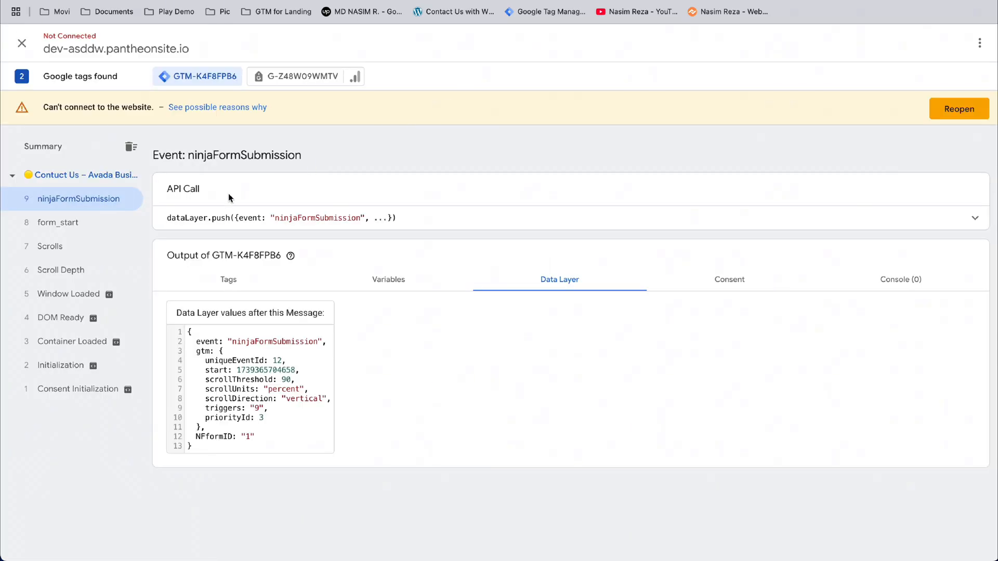
# Copy the event name ninjaFormSubmission from the Tag Assistant API call and paste it as the trigger's event name
pyautogui.doubleClick(308, 217)
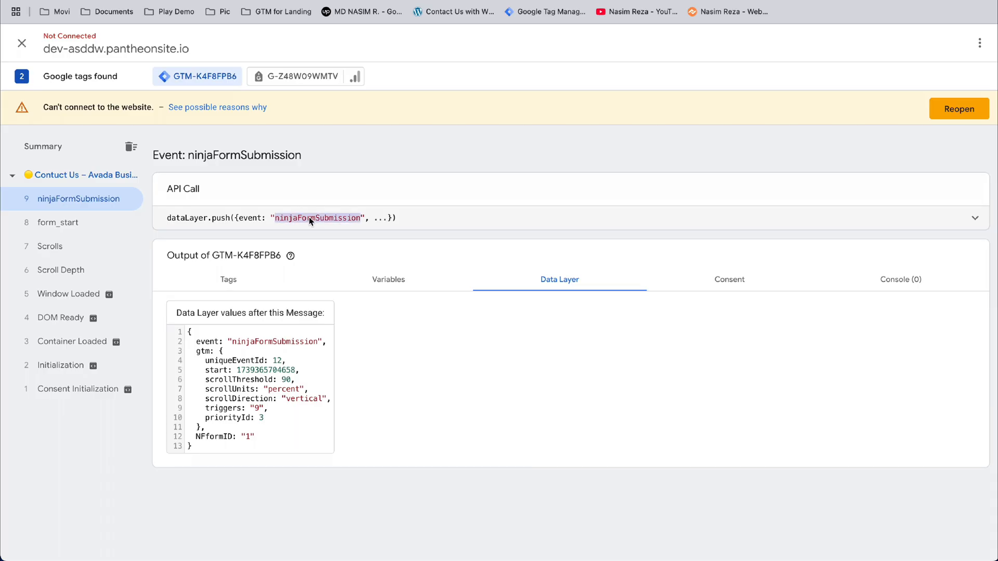
pyautogui.rightClick(309, 217)
pyautogui.click(325, 243)
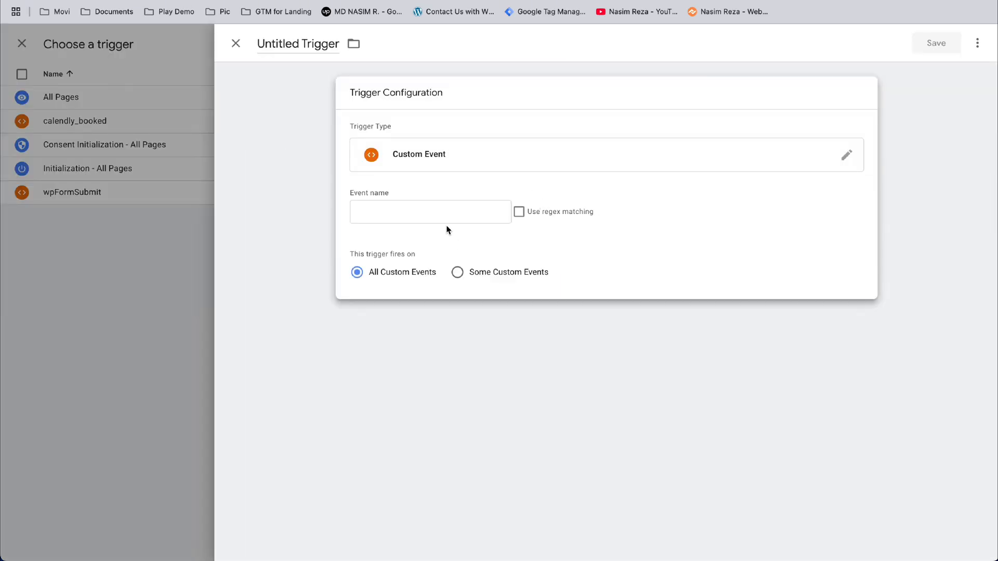
pyautogui.click(446, 221)
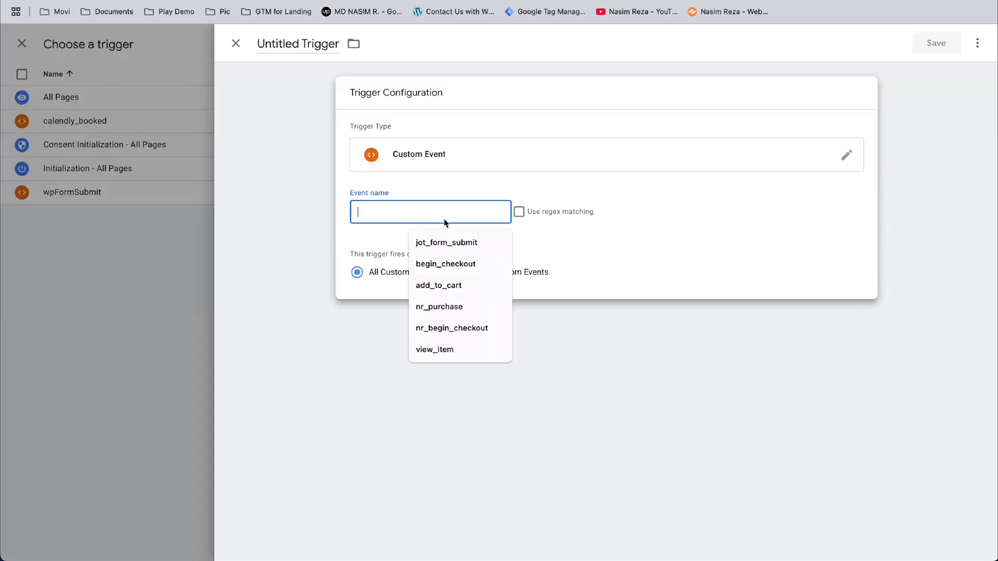
pyautogui.hotkey('ctrl', 'v')
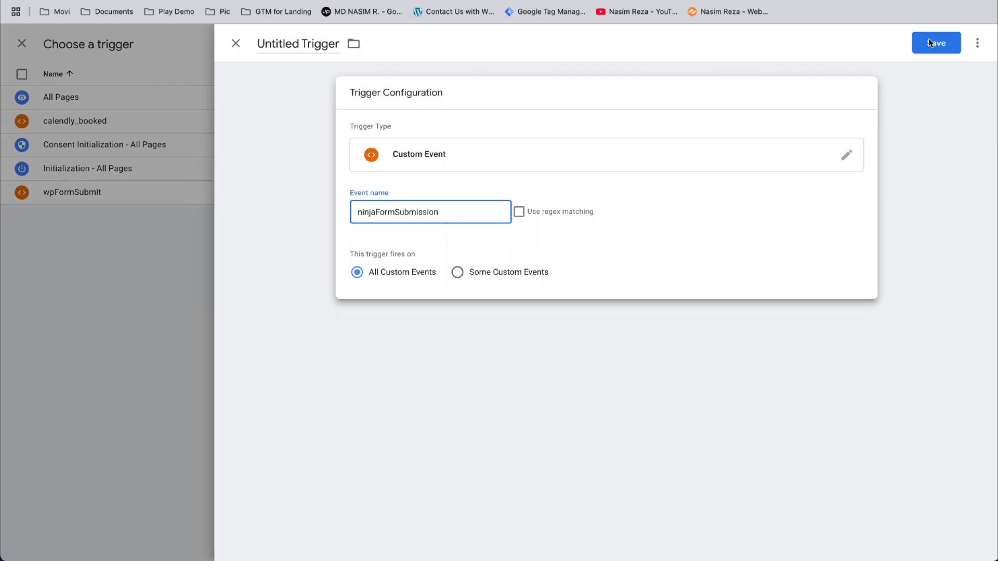
# Save the trigger under the name "Custom Event - ninjaFormSubmission"
pyautogui.click(929, 42)
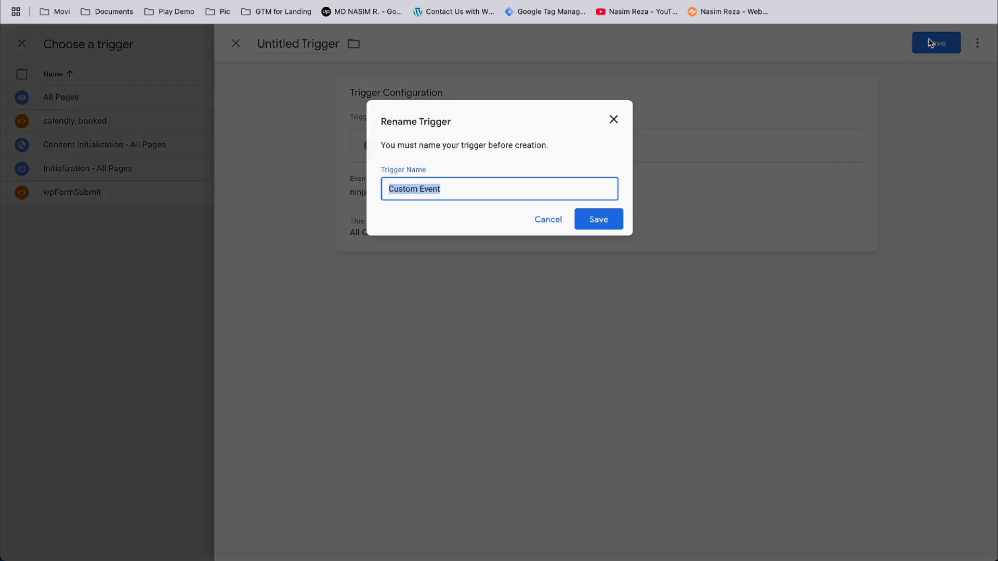
pyautogui.click(505, 195)
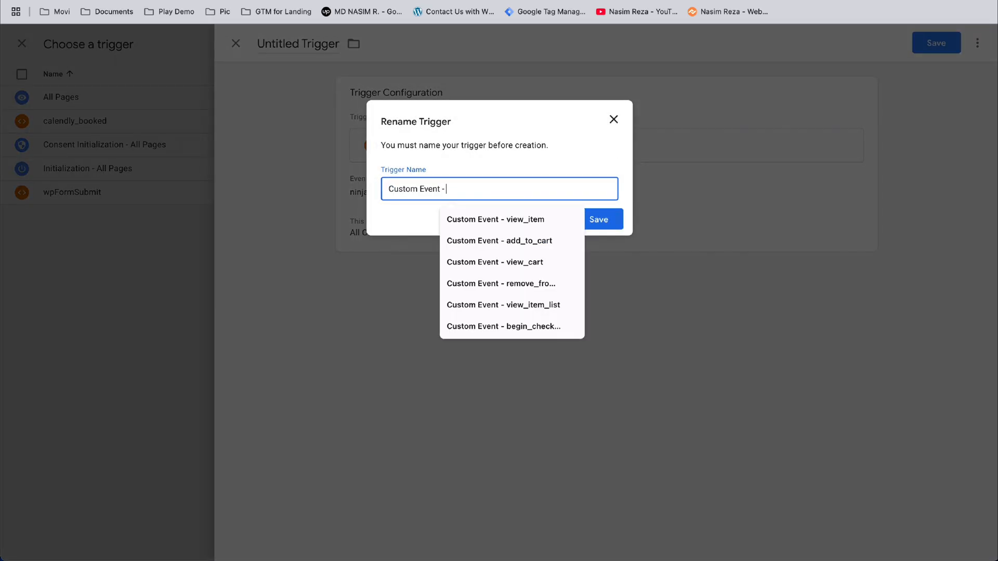
pyautogui.write('-')
pyautogui.hotkey('ctrl', 'v')
pyautogui.click(598, 219)
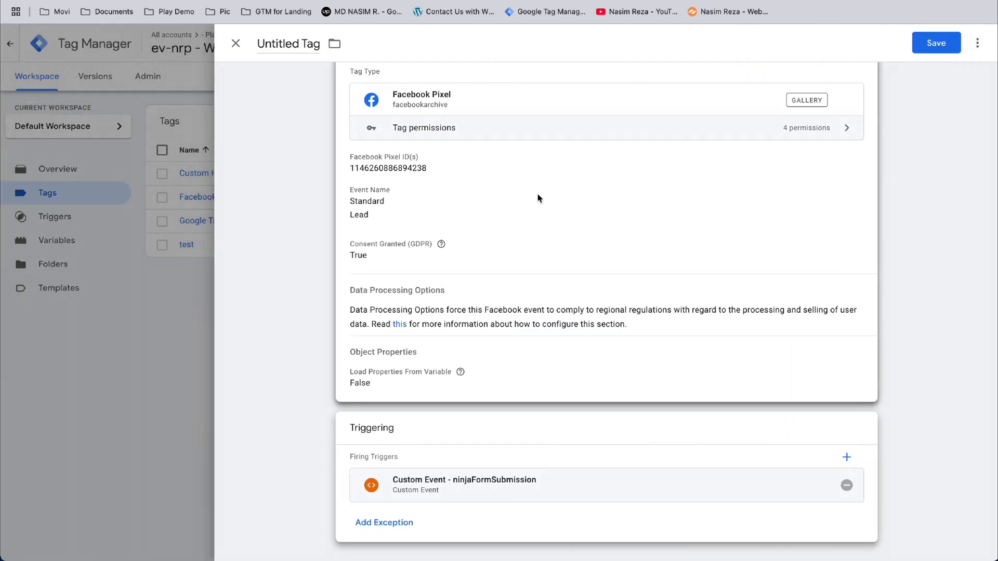
# Save the Lead pixel tag under the name "Facebook Pixel - ninjaFormSubmission"
pyautogui.click(937, 43)
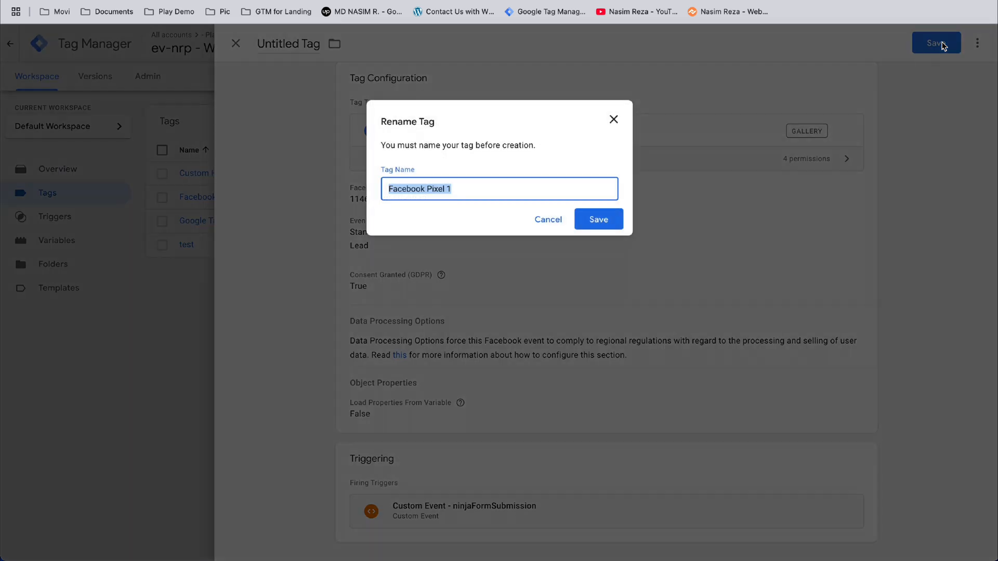
pyautogui.click(472, 193)
pyautogui.press('BackSpace')
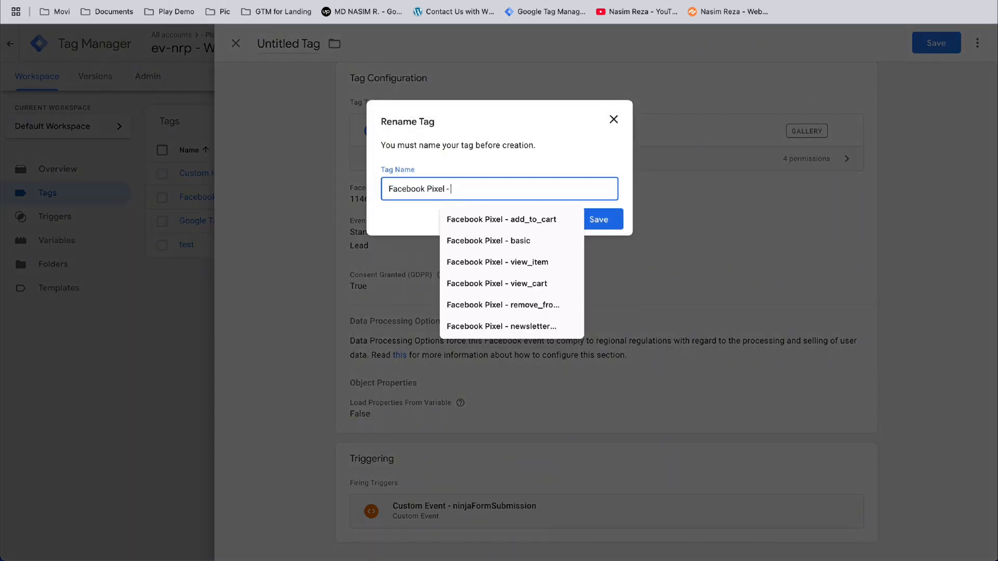
pyautogui.write('-')
pyautogui.hotkey('ctrl', 'v')
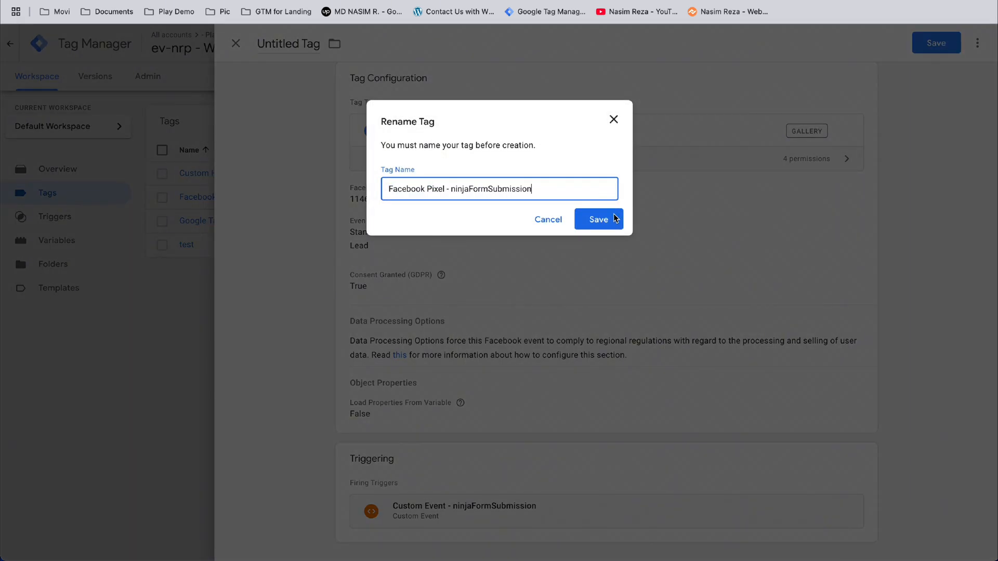
pyautogui.click(599, 219)
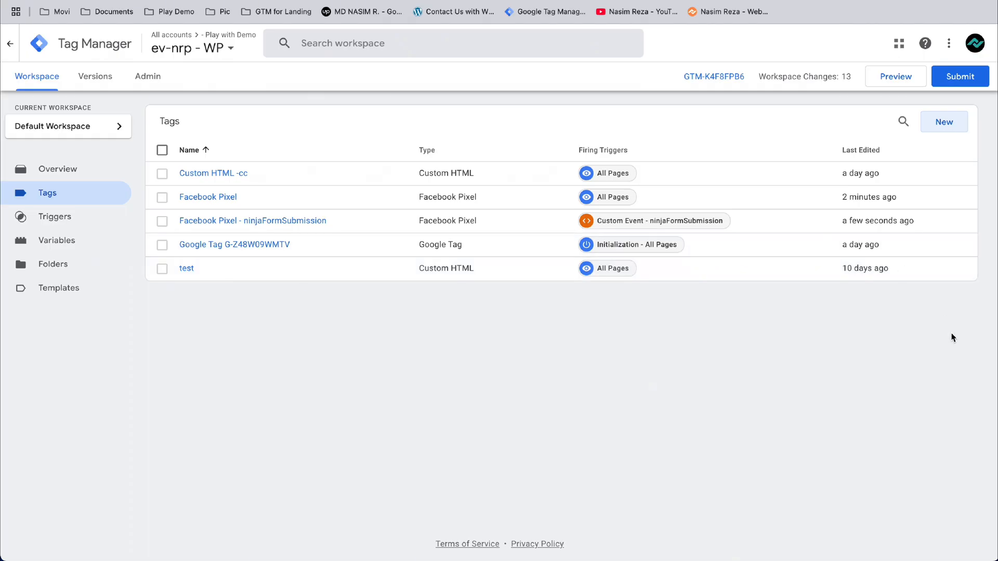
# Preview the container, continue into the connected Tag Assistant session and switch to the site's contact page
pyautogui.click(898, 70)
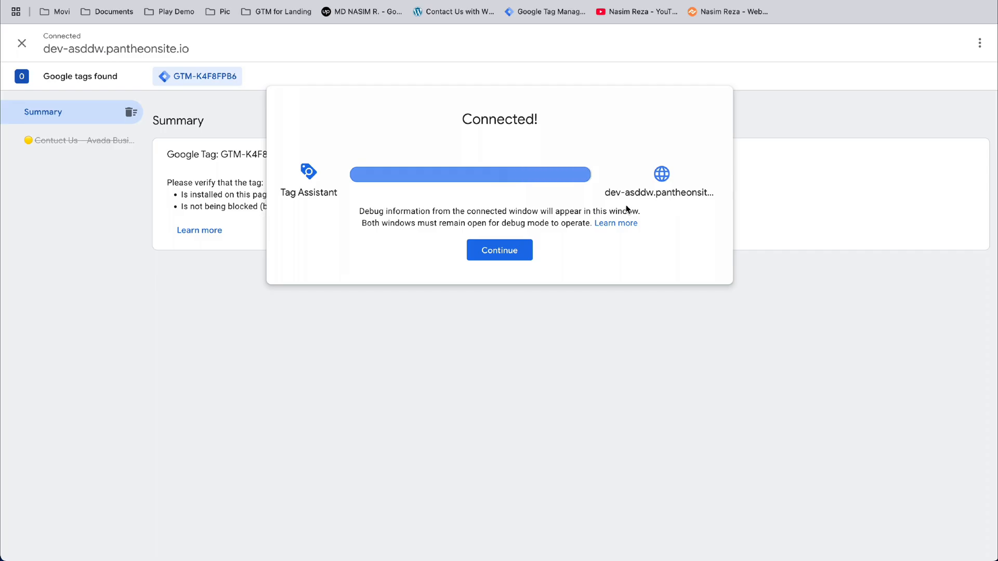
pyautogui.click(508, 252)
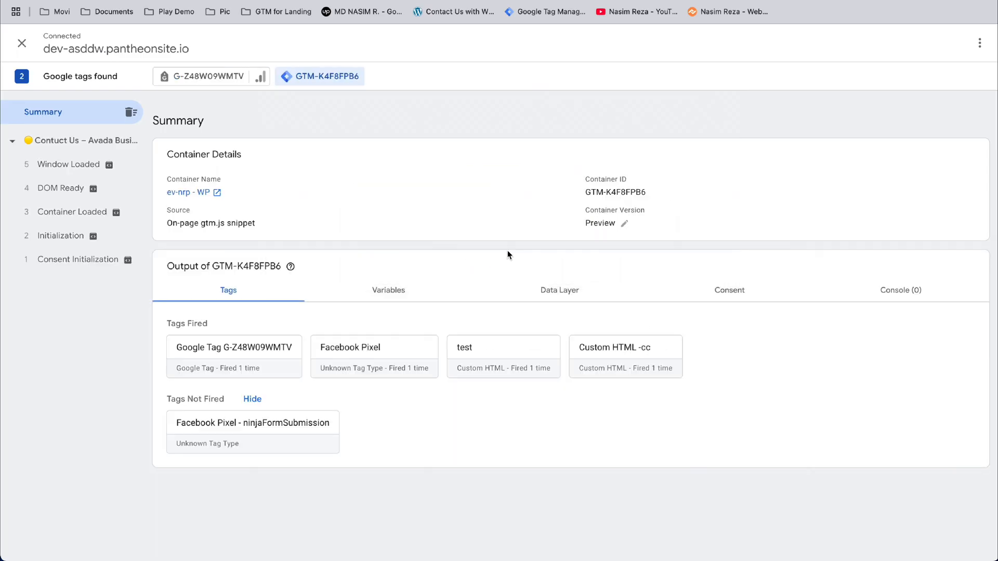
pyautogui.click(559, 1)
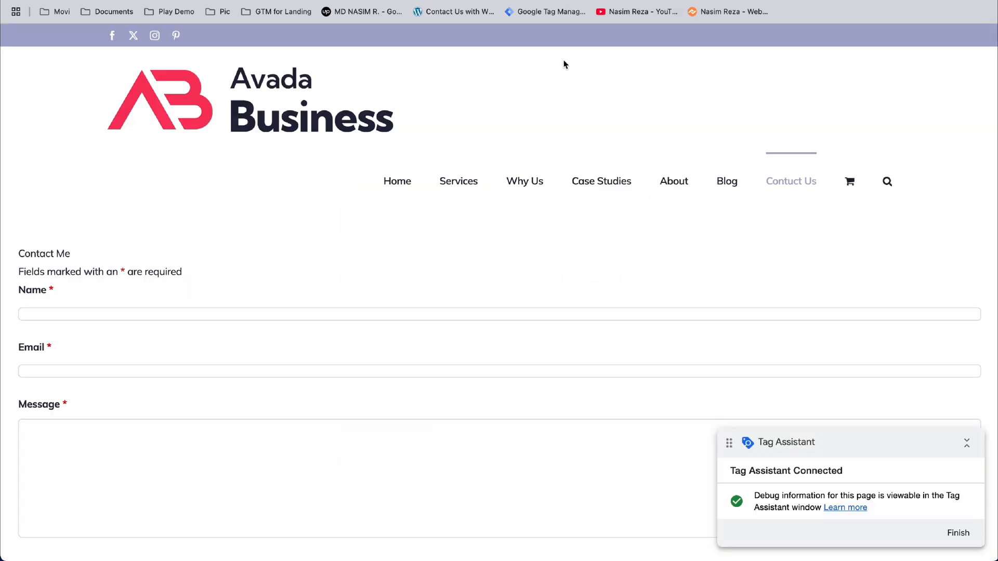
# Fill in the contact form with a test name, the suggested test e-mail and the message "adfad"
pyautogui.click(274, 318)
pyautogui.write('adfd')
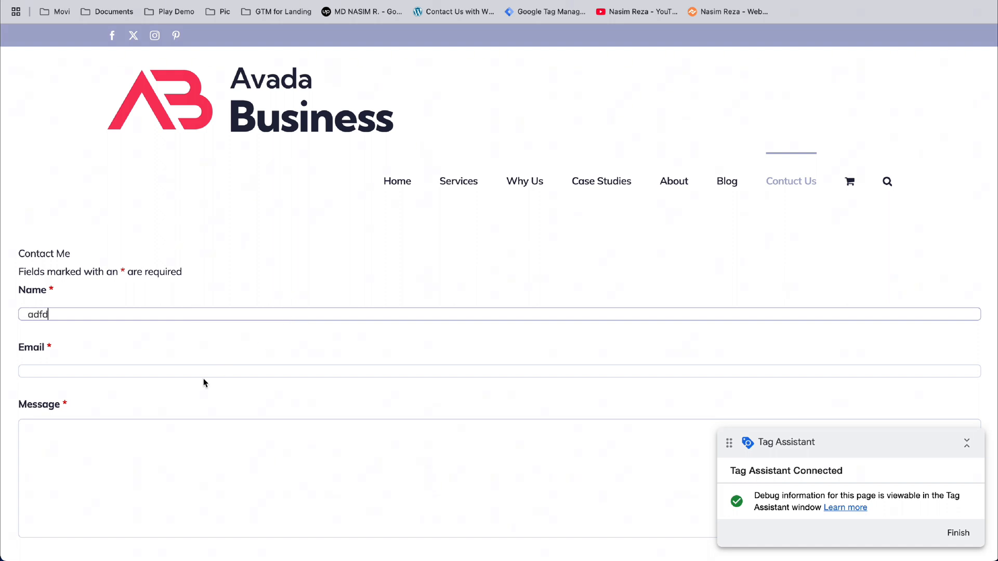
pyautogui.click(196, 376)
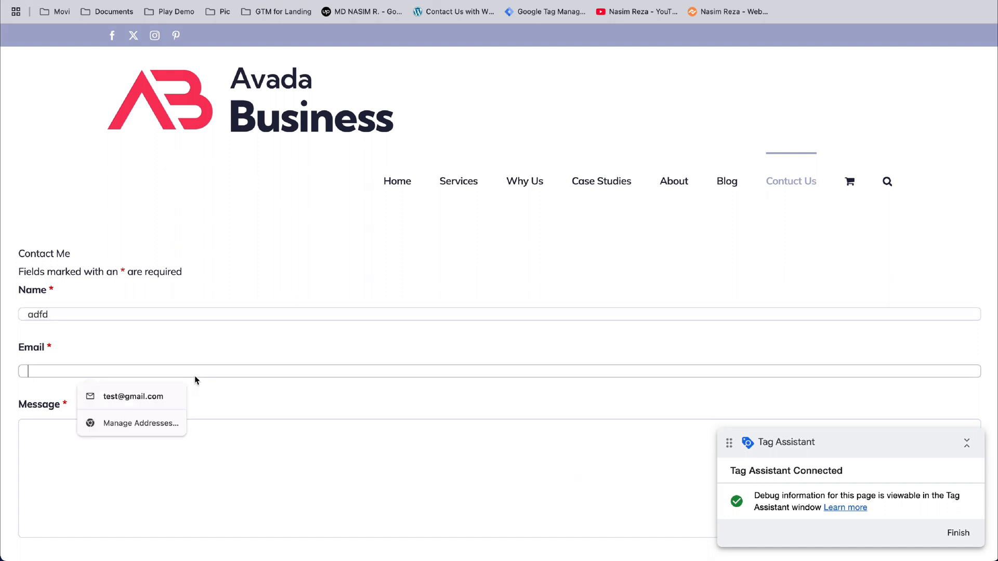
pyautogui.click(144, 400)
pyautogui.click(173, 487)
pyautogui.write('adfad')
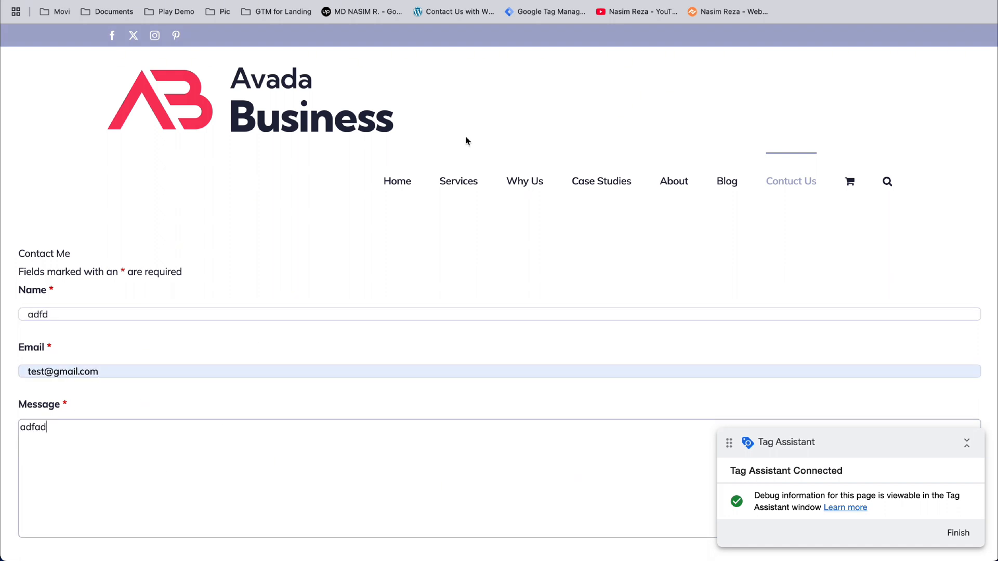
# Check the page's pixel events in Meta Pixel Helper and submit the contact form
pyautogui.click(569, 0)
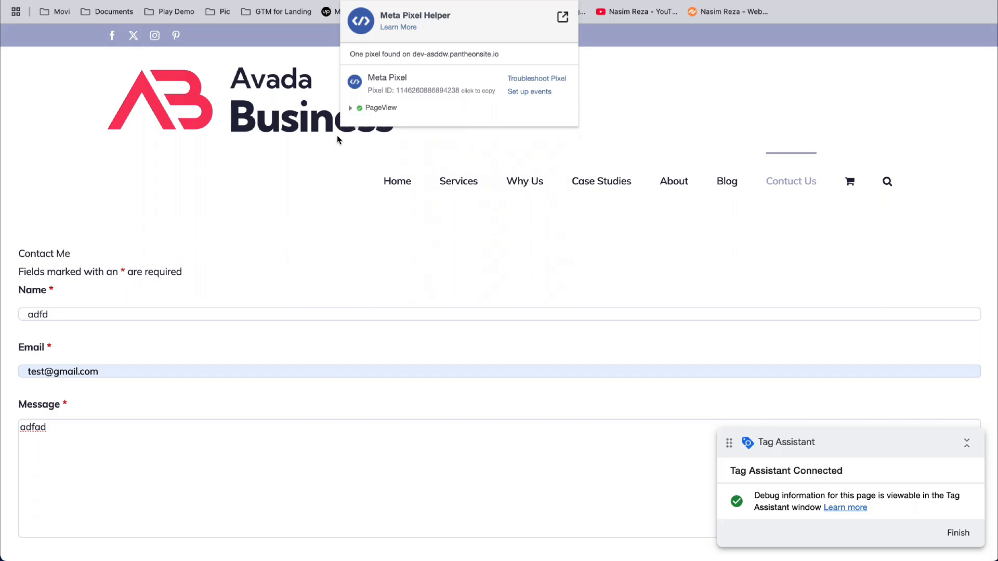
pyautogui.scroll(-3, 337, 135)
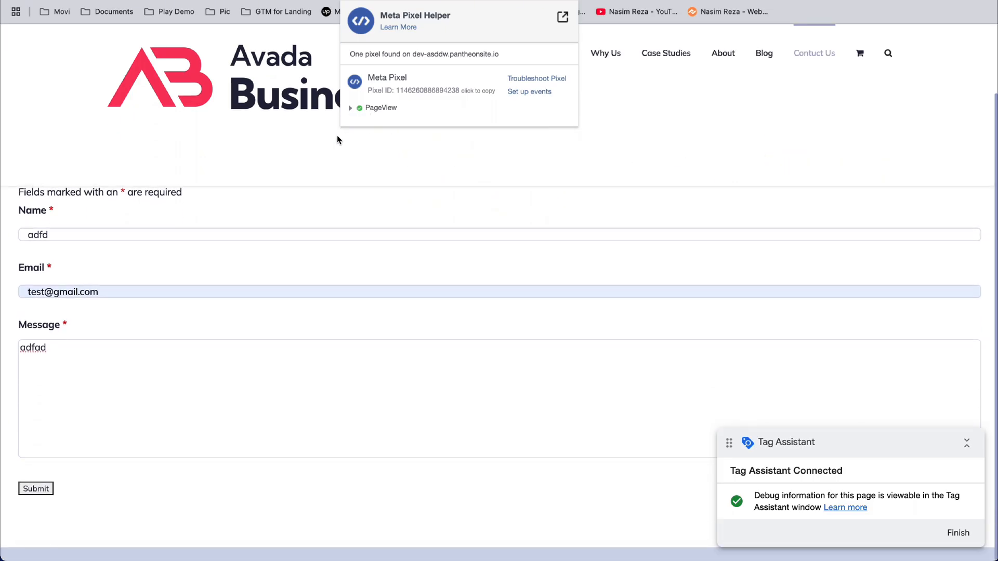
pyautogui.click(27, 490)
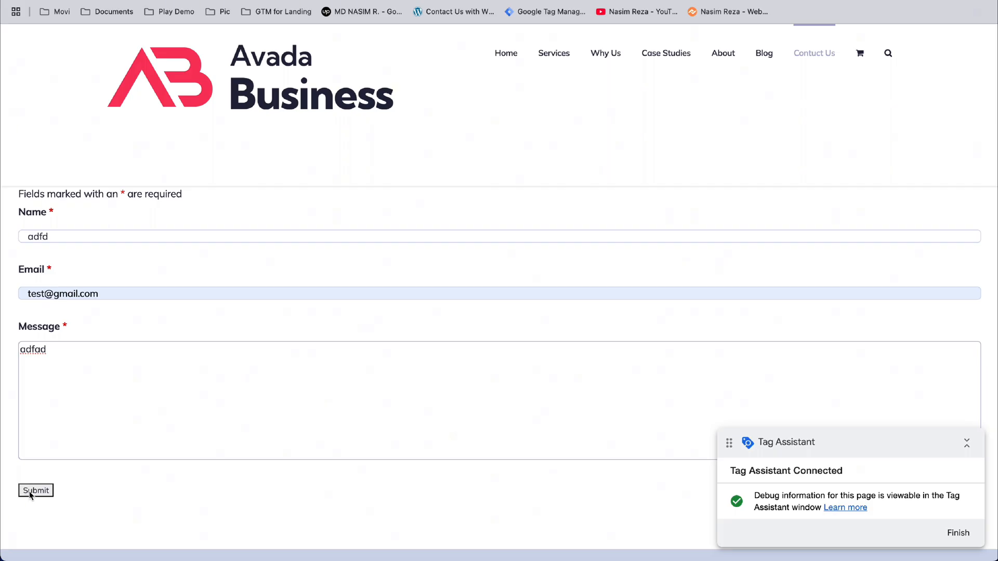
pyautogui.click(29, 491)
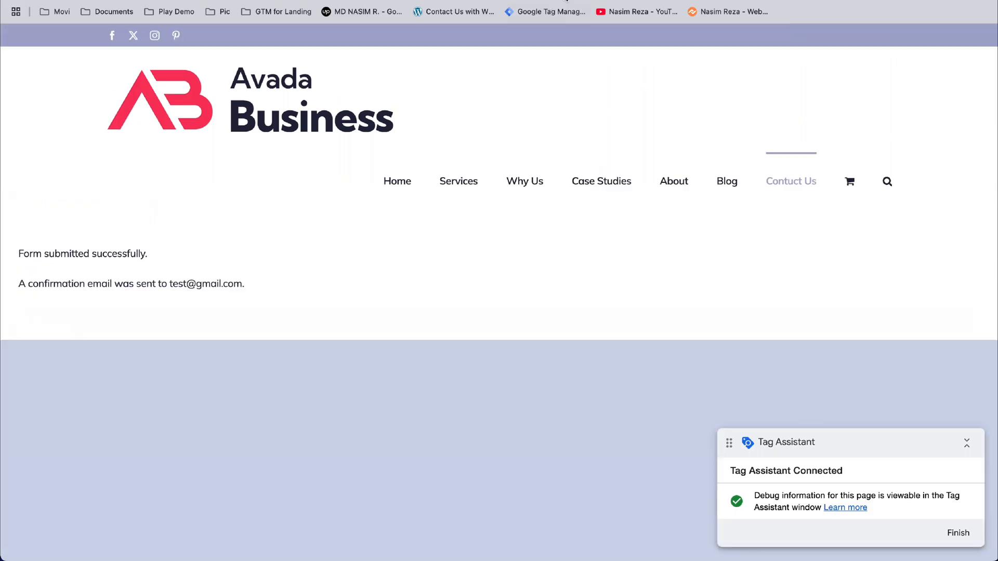
# Examine the Lead event's details in Meta Pixel Helper and the ninjaFormSubmission event in Tag Assistant
pyautogui.click(567, 1)
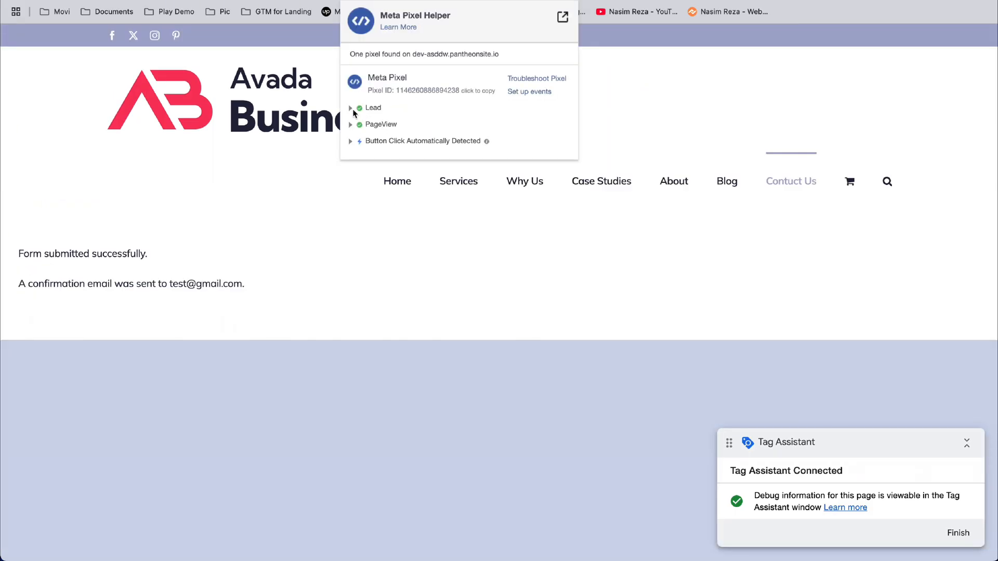
pyautogui.click(351, 108)
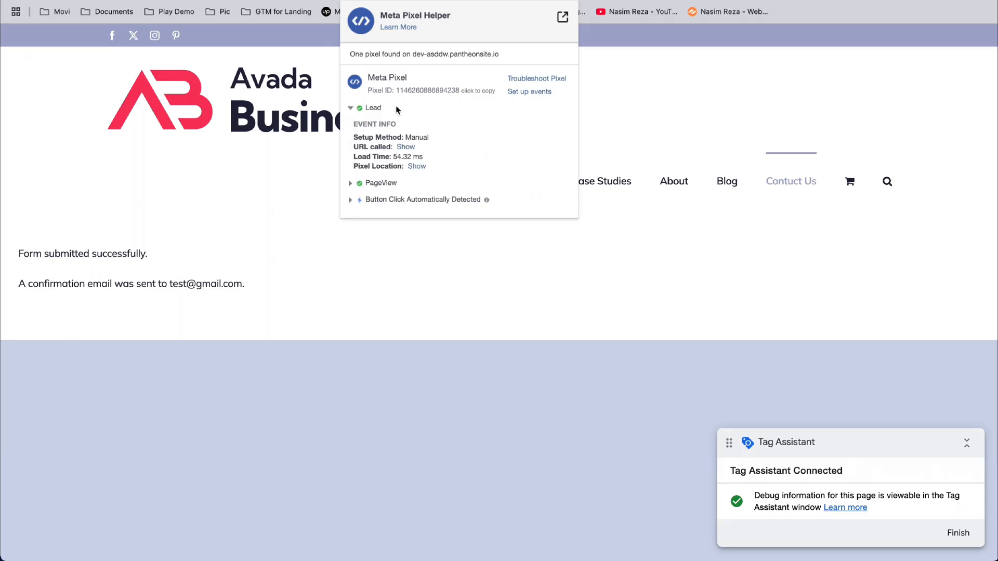
pyautogui.click(183, 236)
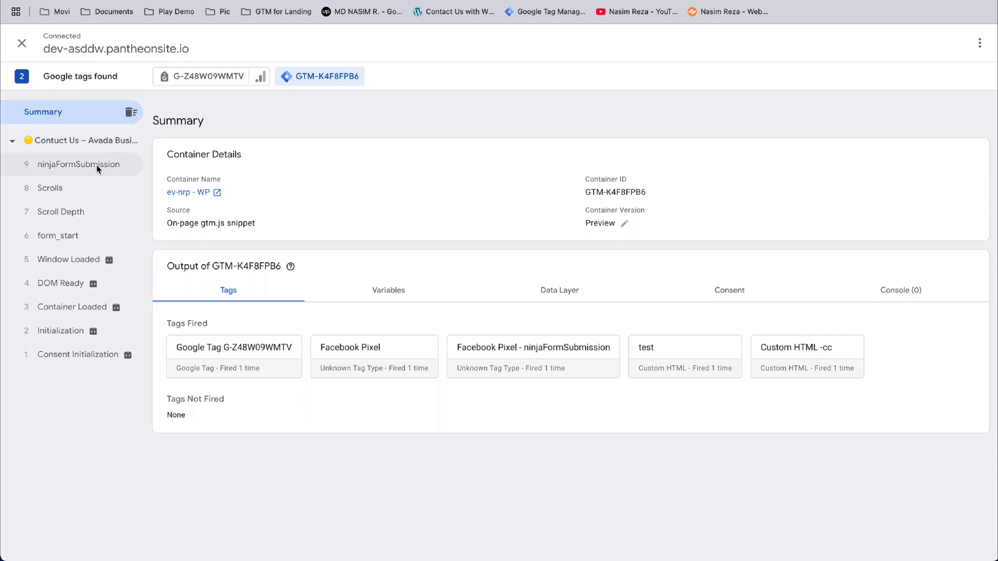
pyautogui.click(97, 166)
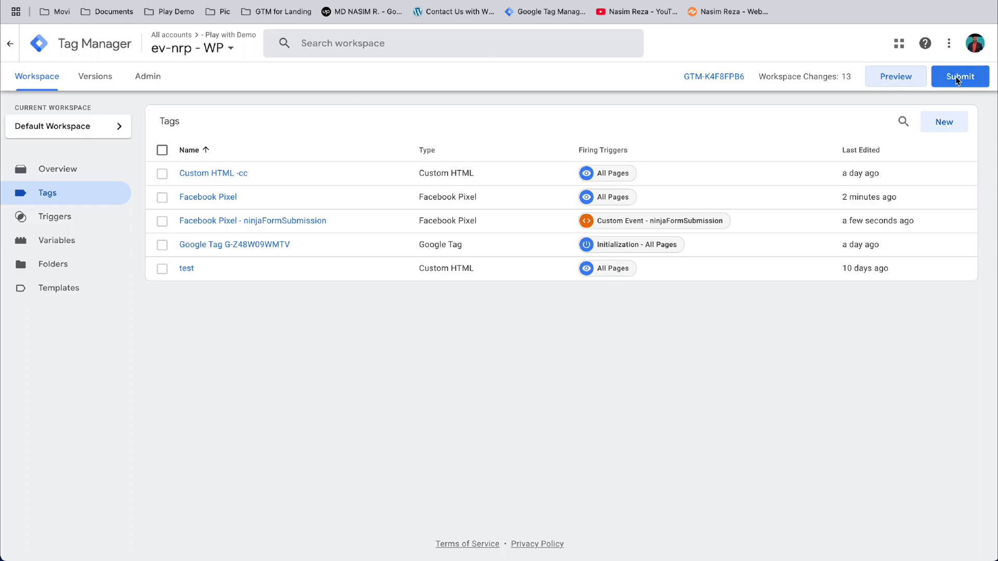
# Open the Submit Changes form for the workspace and close it without publishing
pyautogui.click(958, 82)
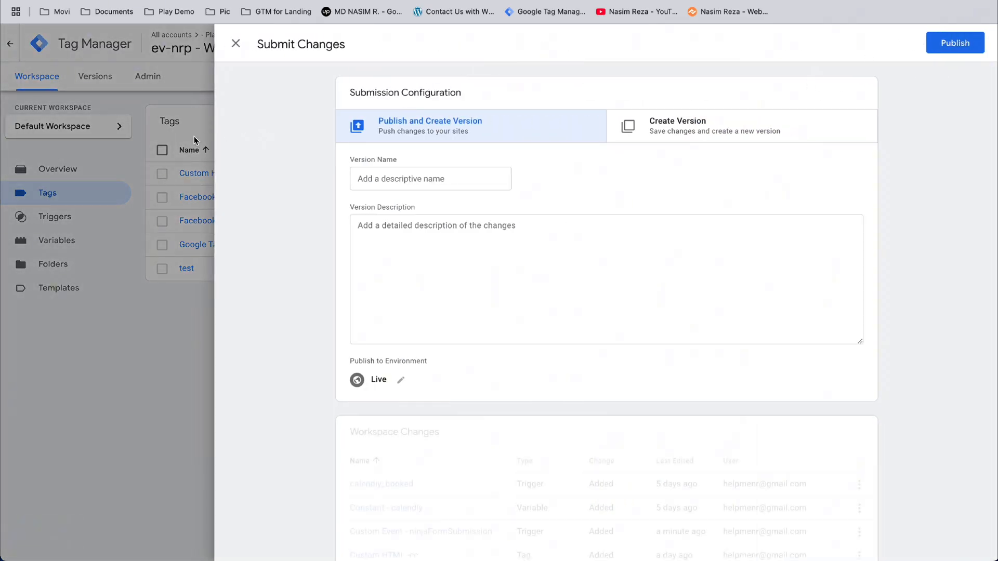
pyautogui.click(195, 136)
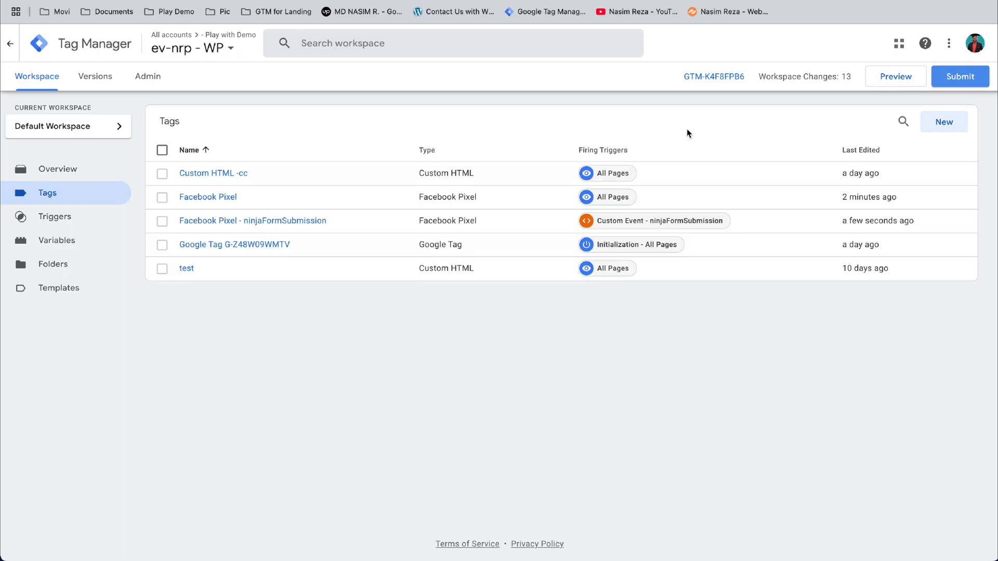